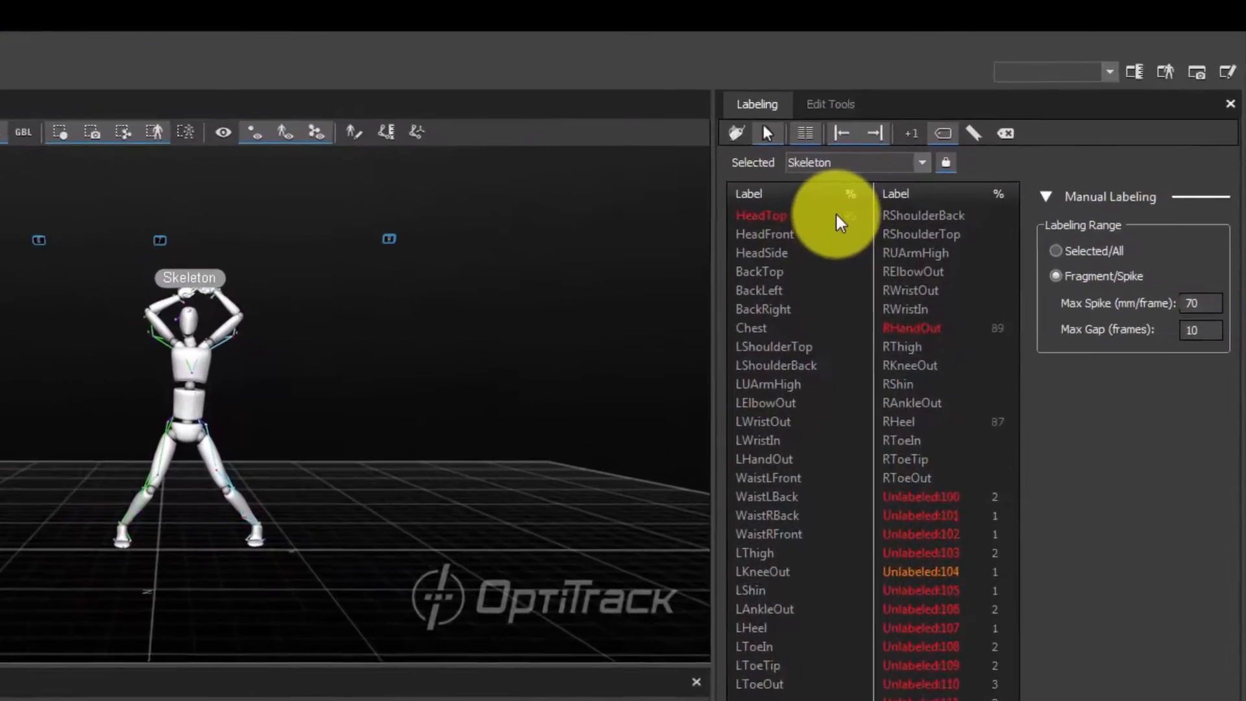
- Inspect the HeadTop, RHandOut and RHeel labels and the gaps in their timeline tracks
left_click(973, 144)
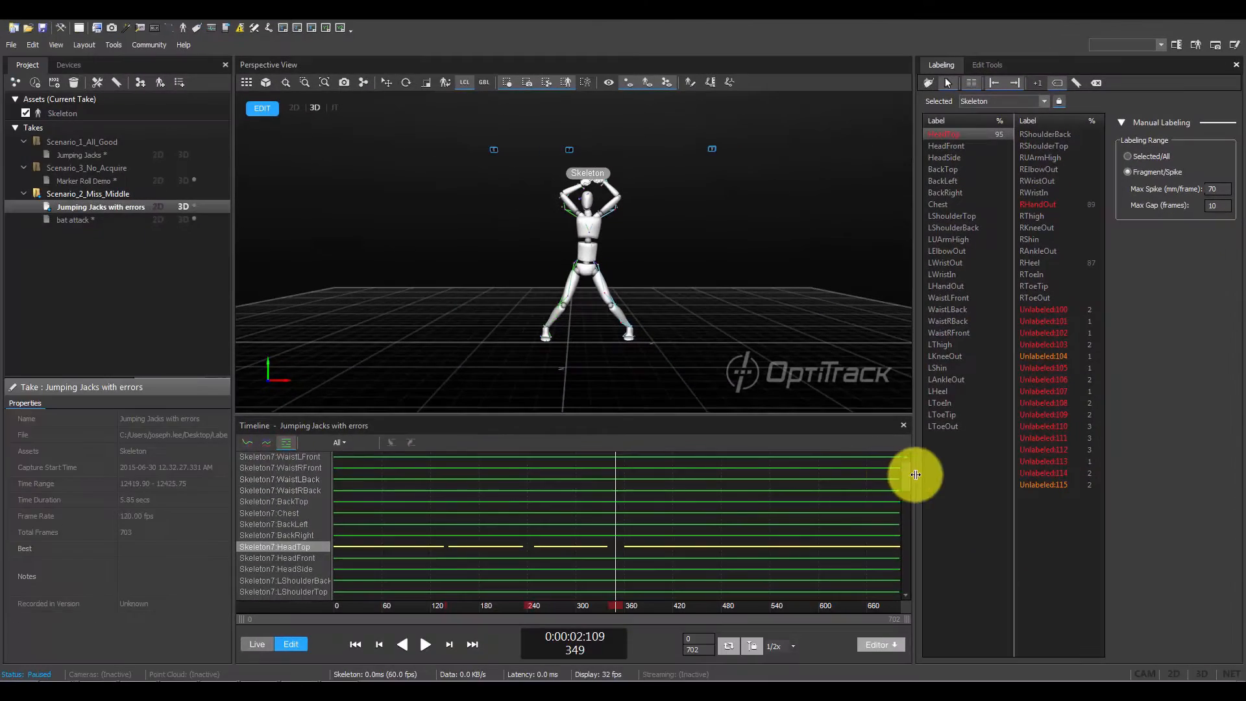
left_click_drag(907, 476, 885, 546)
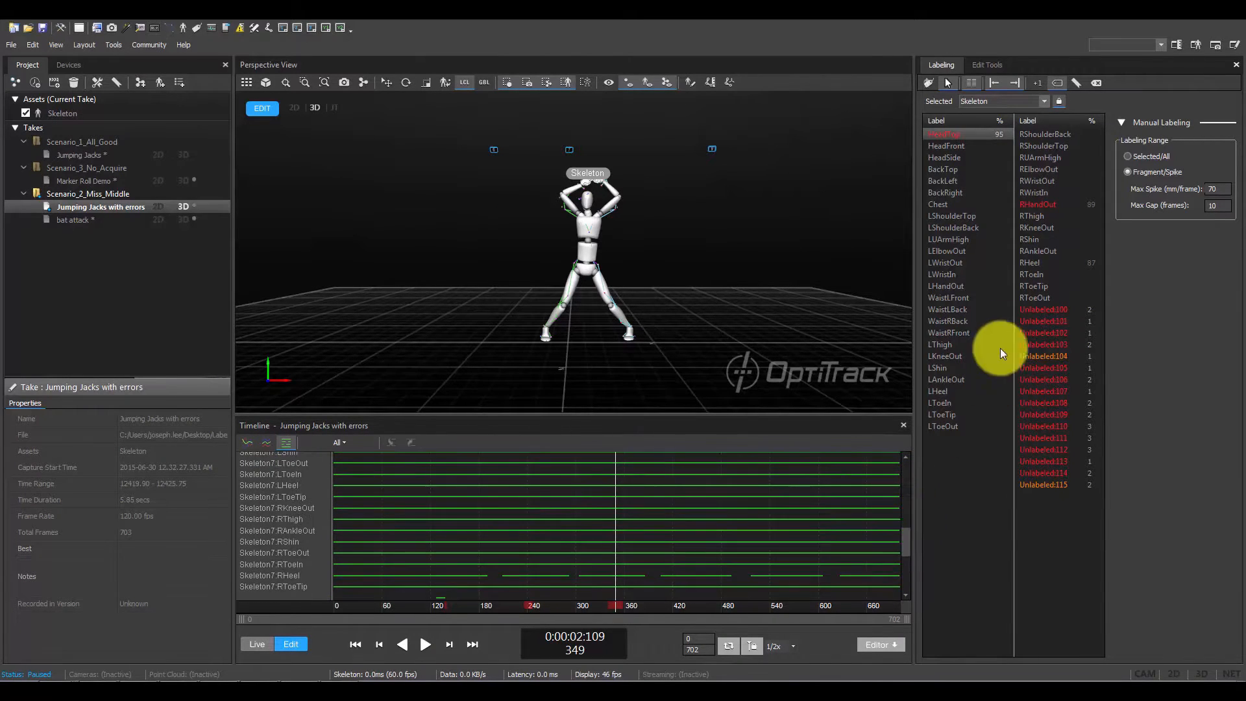
left_click(1038, 205)
left_click(1041, 262)
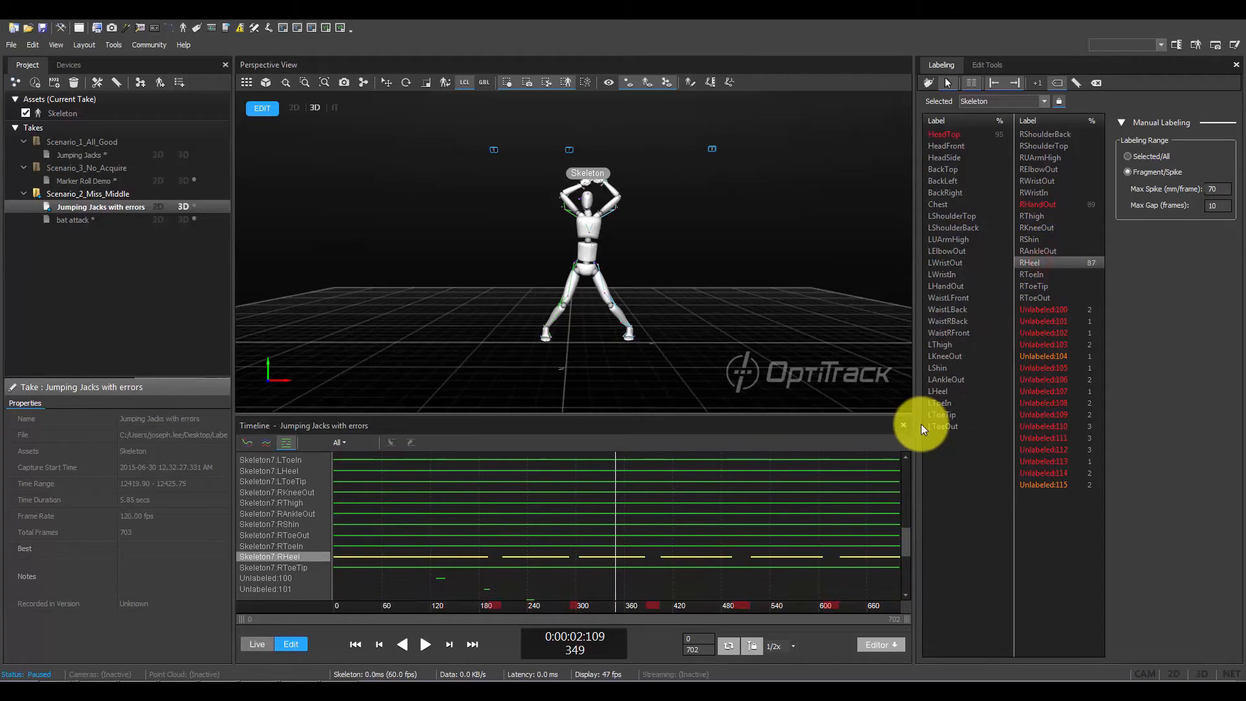
- Play back the take and hide the skeleton avatar so the markers and marker sticks can be seen close up
left_click(640, 255)
key("space")
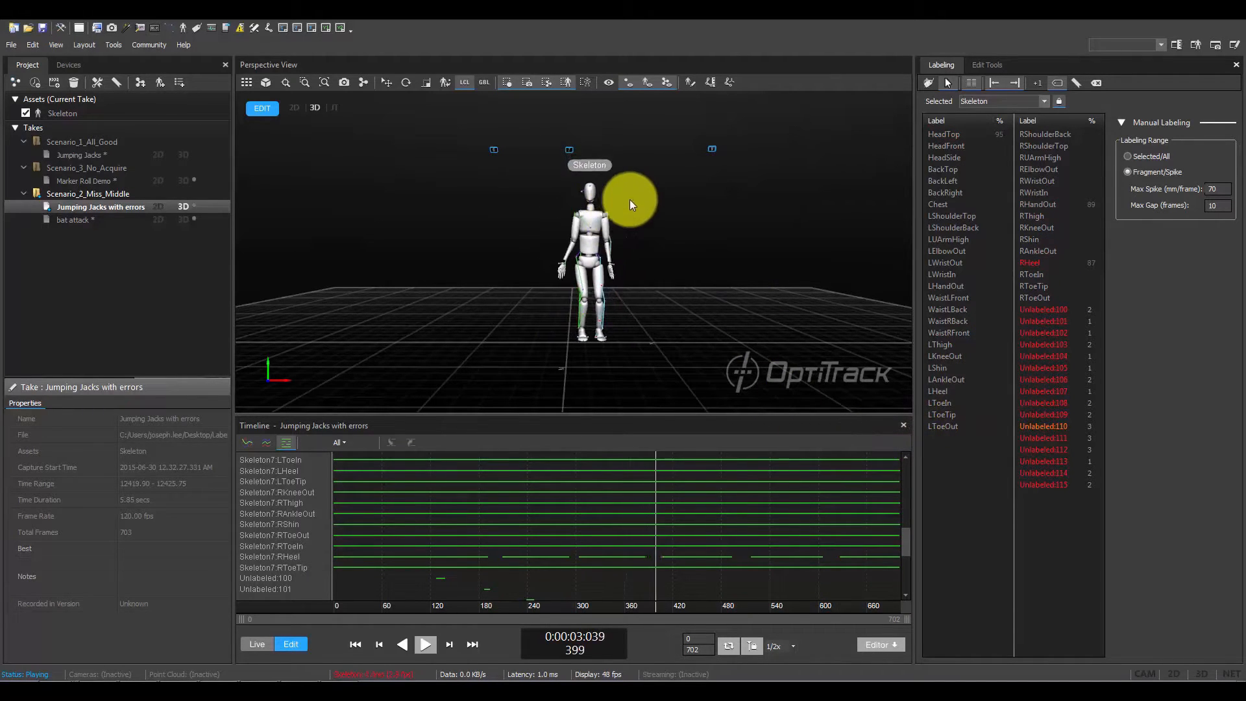
left_click(647, 82)
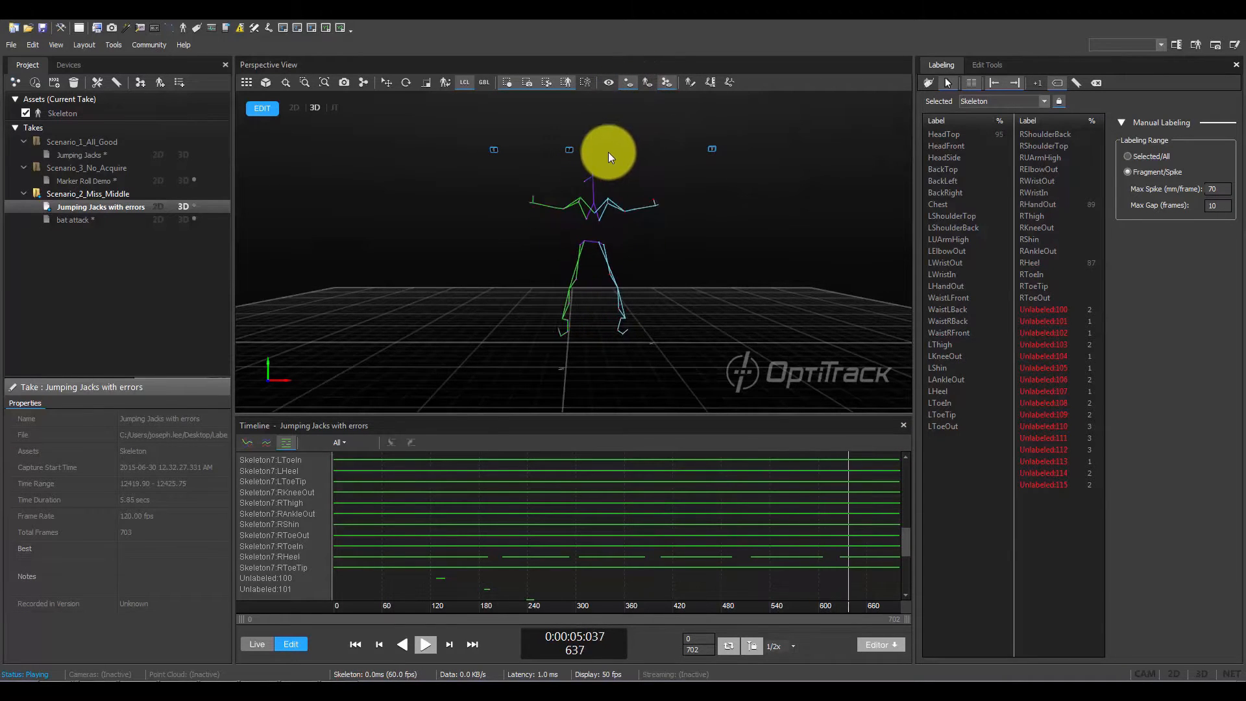
scroll(585, 150, "up", 3)
right_click_drag(624, 251, 592, 261)
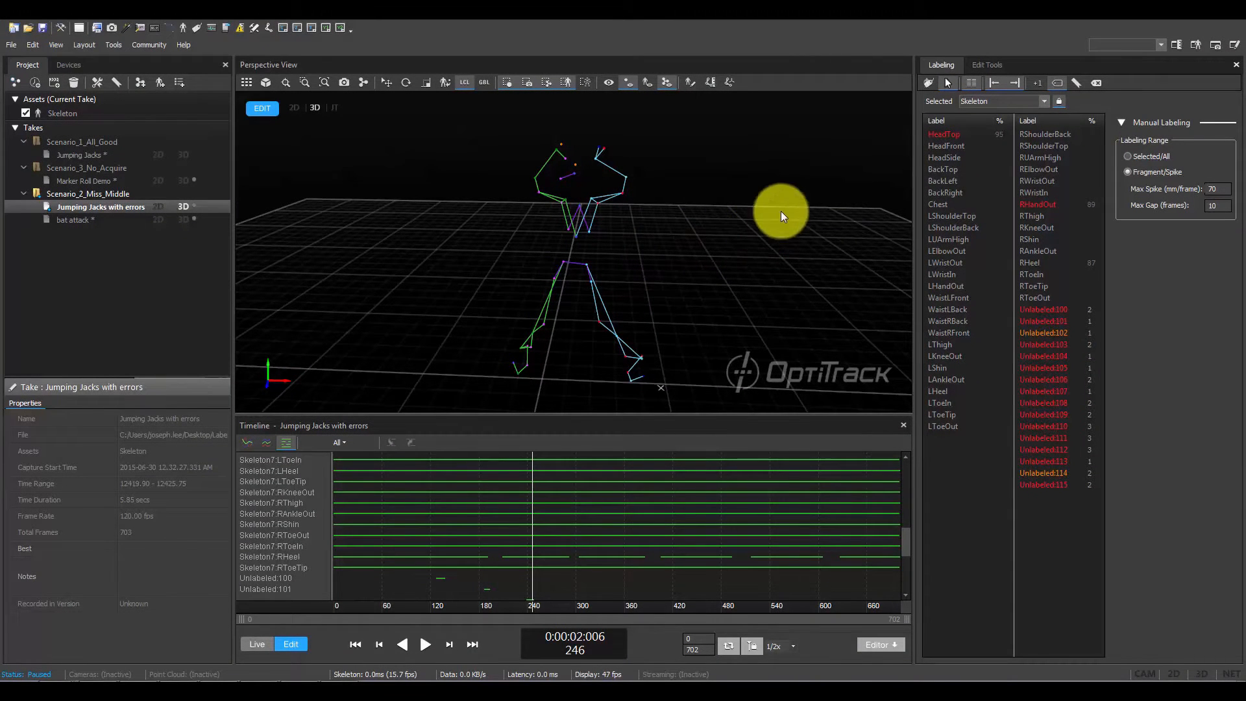
- In QuickLabel mode, assign the RHeel label to the unlabeled marker at the head at frame 246
left_click(928, 83)
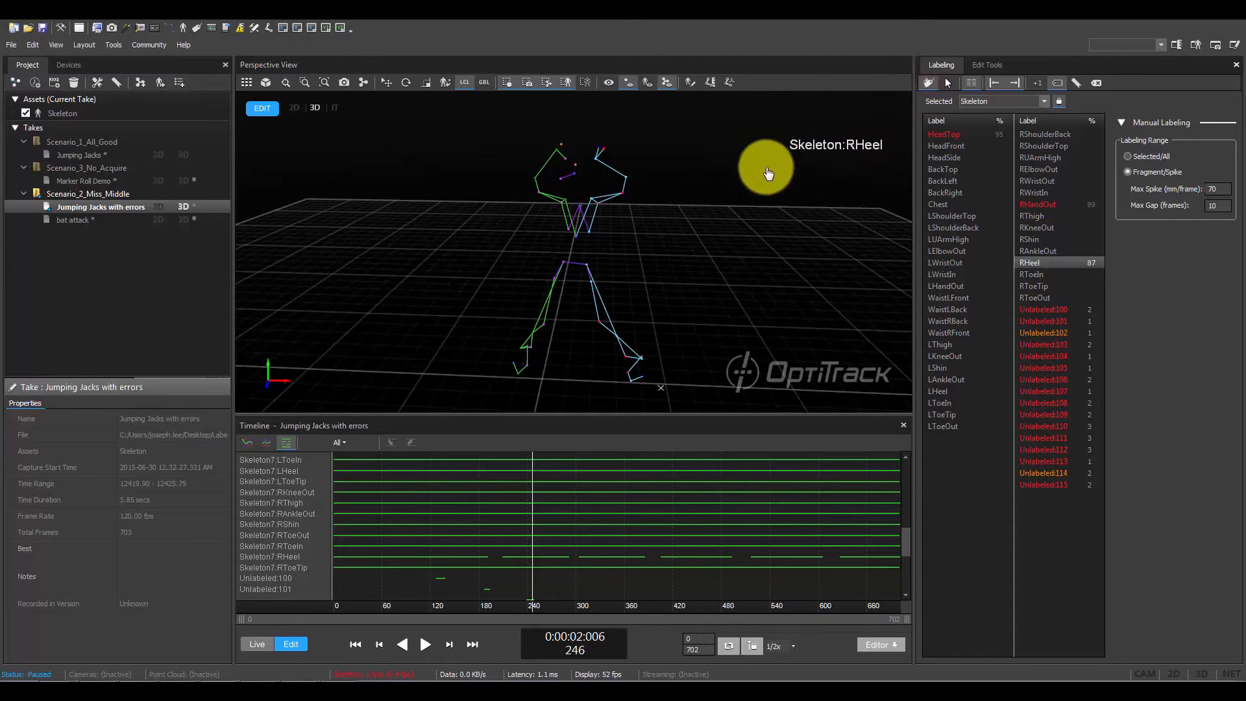
key("d")
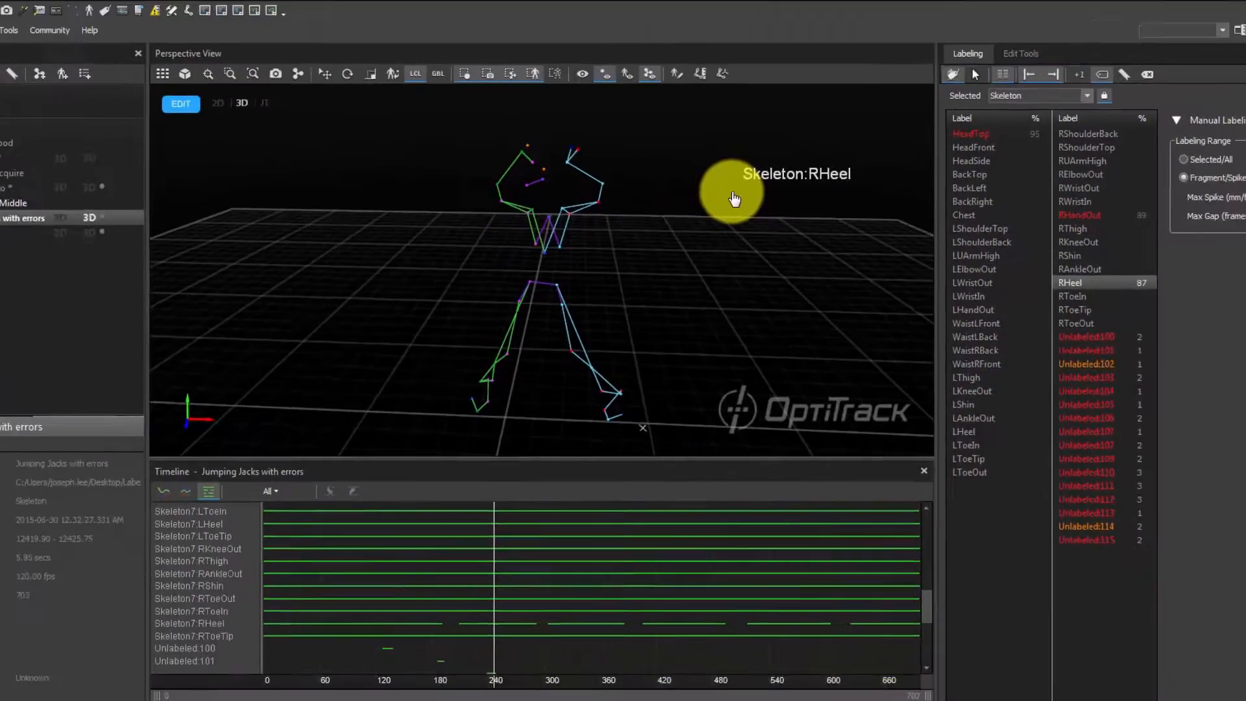
scroll(578, 166, "up", 3)
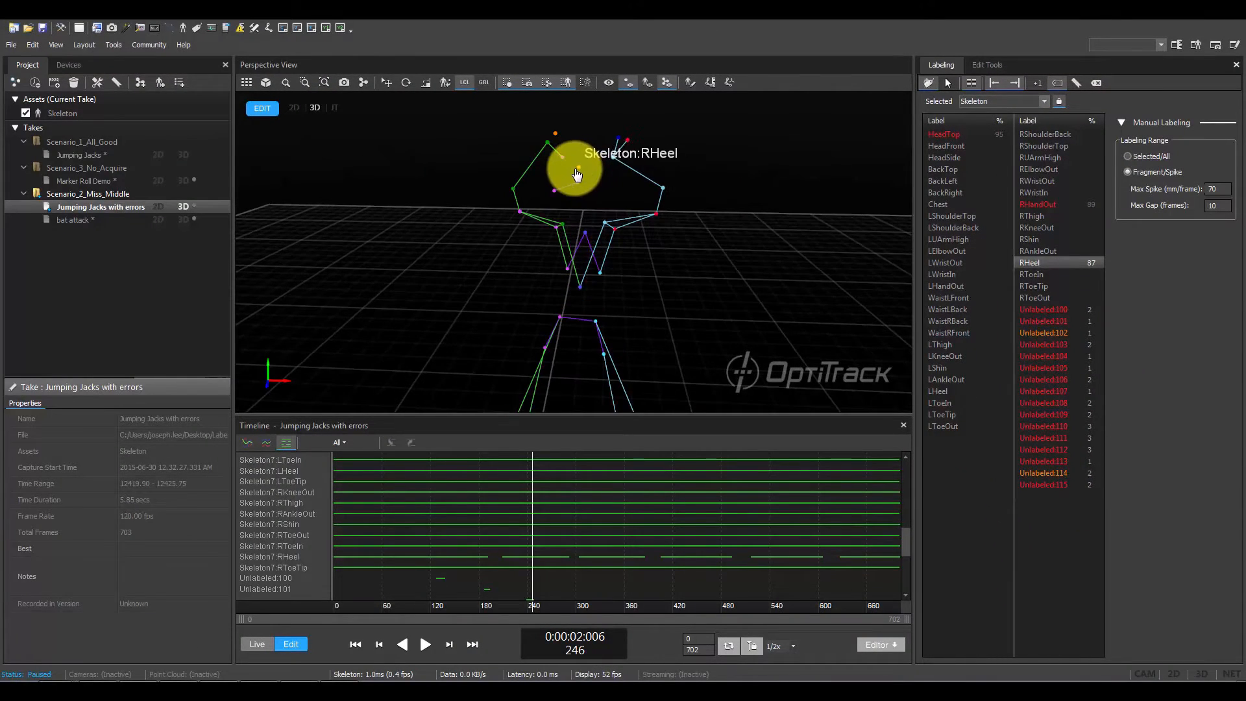
left_click(577, 170)
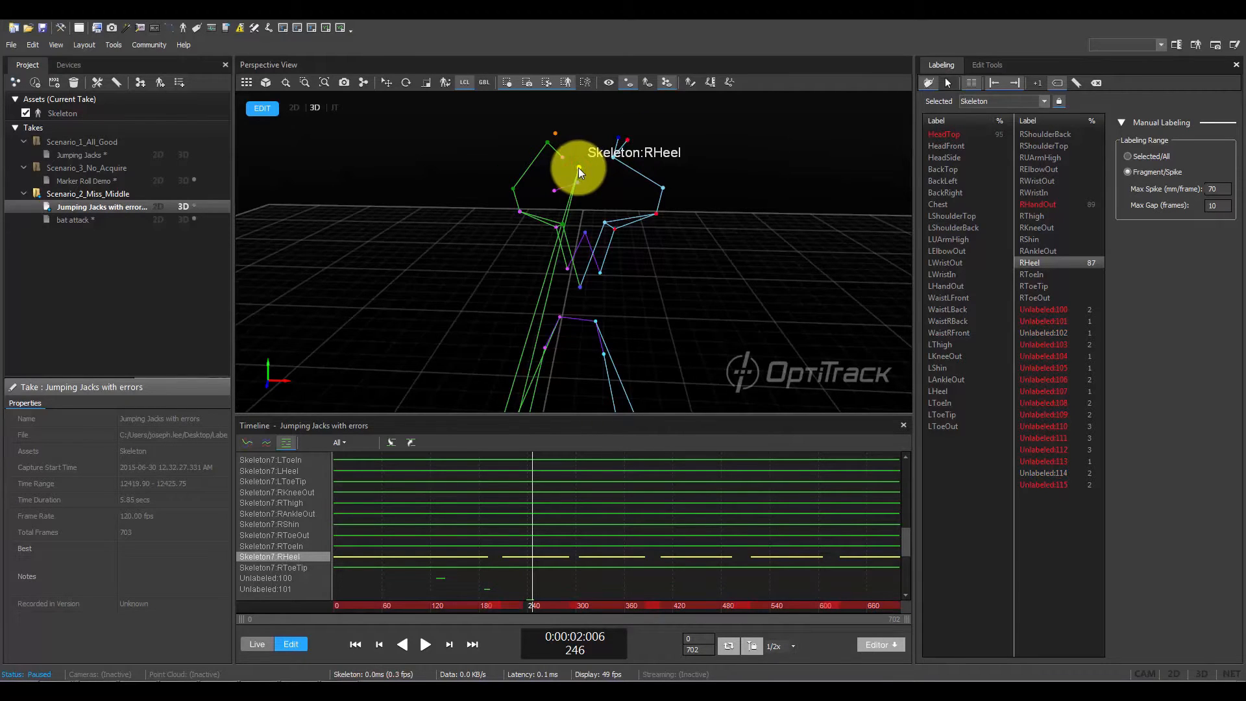
scroll(578, 167, "up", 2)
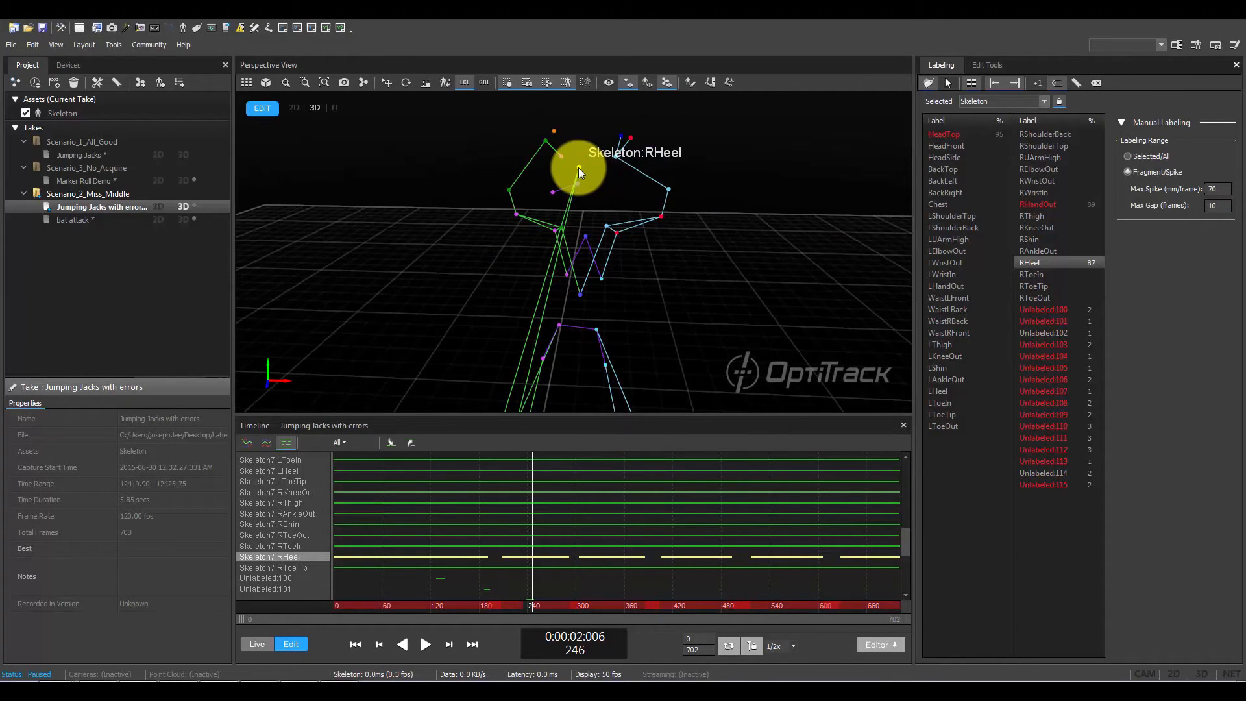
- Turn on marker labels in the 3D view to read the names around the head, and turn them off again
left_click(608, 81)
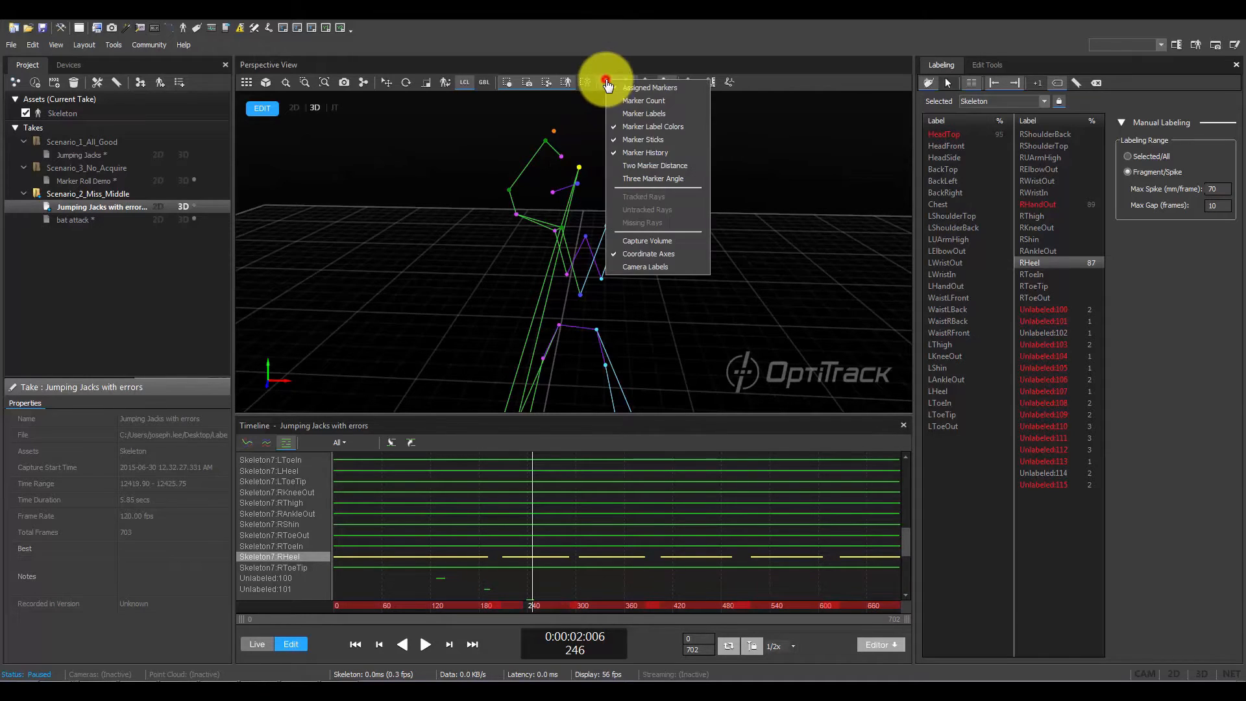
left_click(639, 113)
scroll(579, 169, "up", 5)
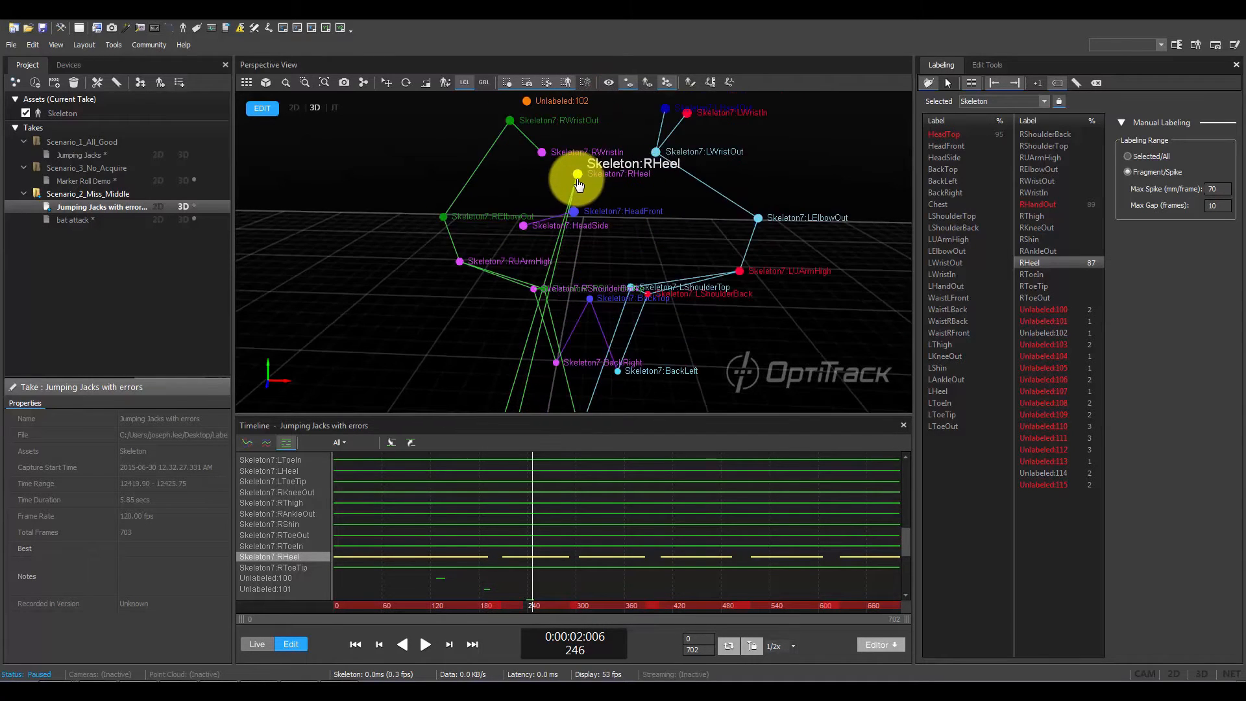
left_click(608, 81)
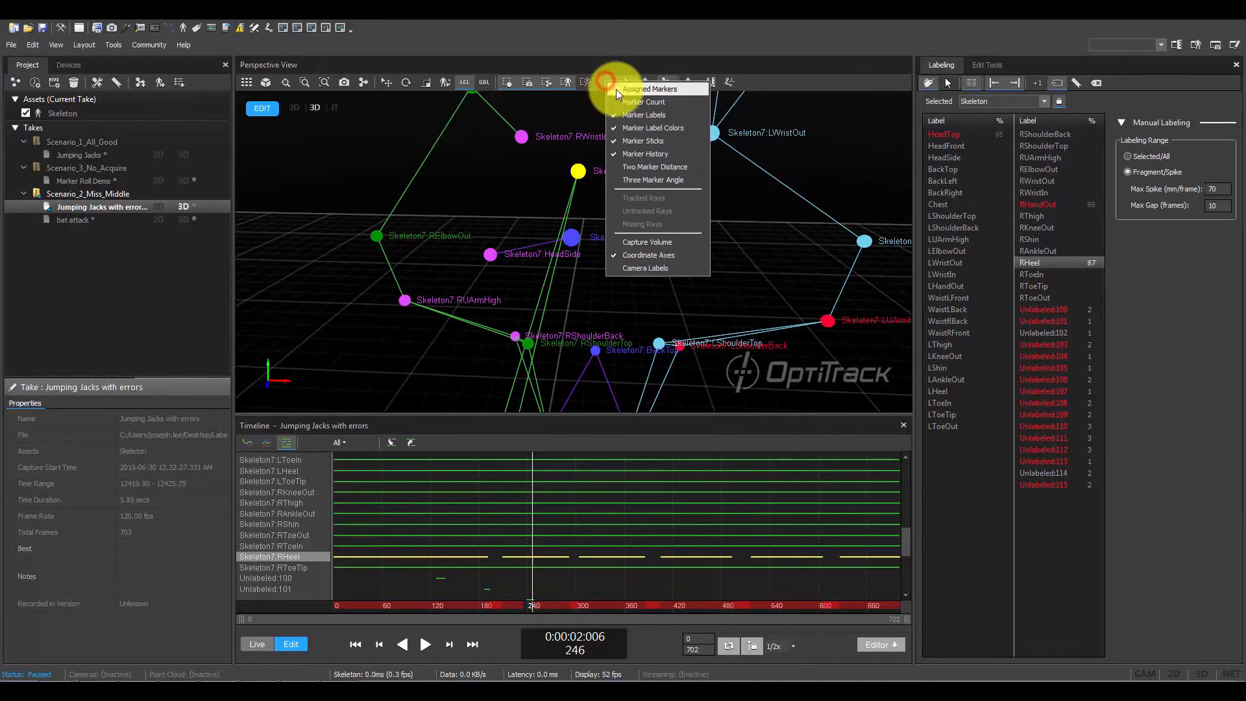
left_click(628, 116)
scroll(649, 169, "down", 5)
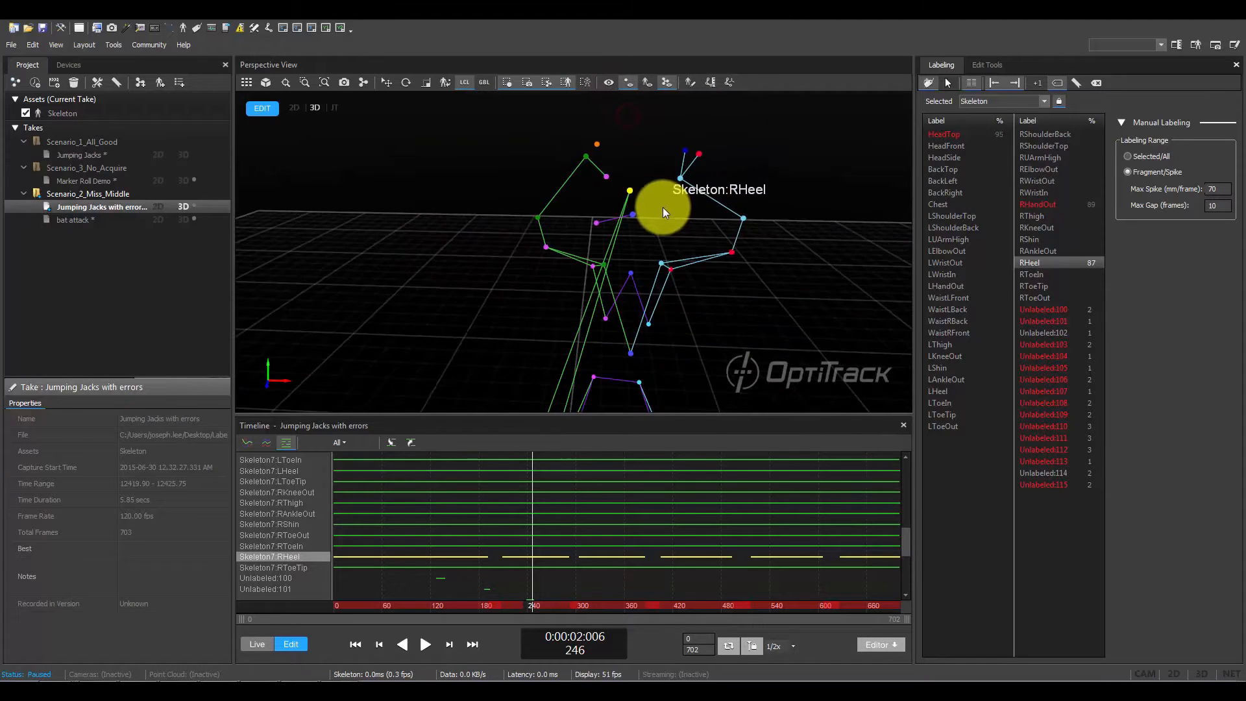
- Move back through the frames to 191 and forward to 206 to examine the RHeel marker's trajectory
middle_click_drag(746, 264, 711, 218)
key("Left")
key("Left")
key("Left")
key("Left")
key("Left")
key("Left")
key("Left")
key("Left")
key("Left")
key("Left")
key("Left")
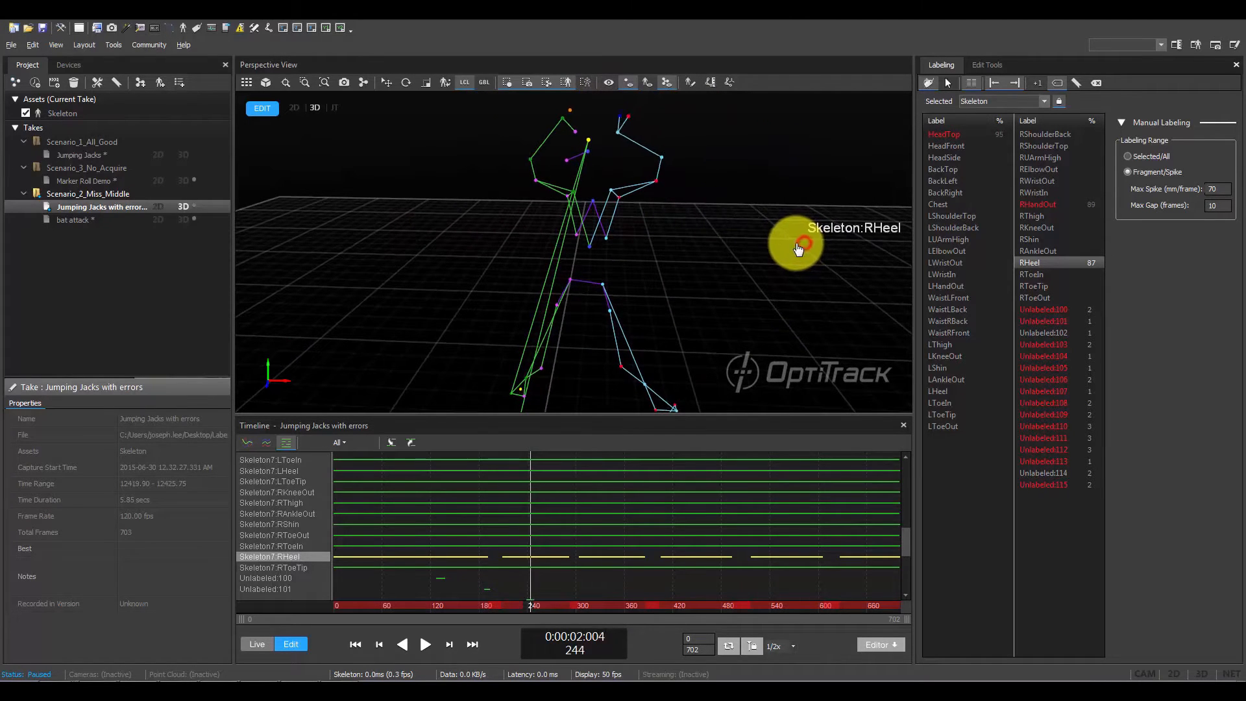
key("Left")
key("Left")
key("Left")
key("Left")
key("Left")
key("Left")
key("Left")
key("Left")
key("Left")
key("Left")
key("Left")
key("Left")
key("Left")
key("Left")
key("Left")
key("Left")
key("Left")
key("Left")
key("Left")
key("Left")
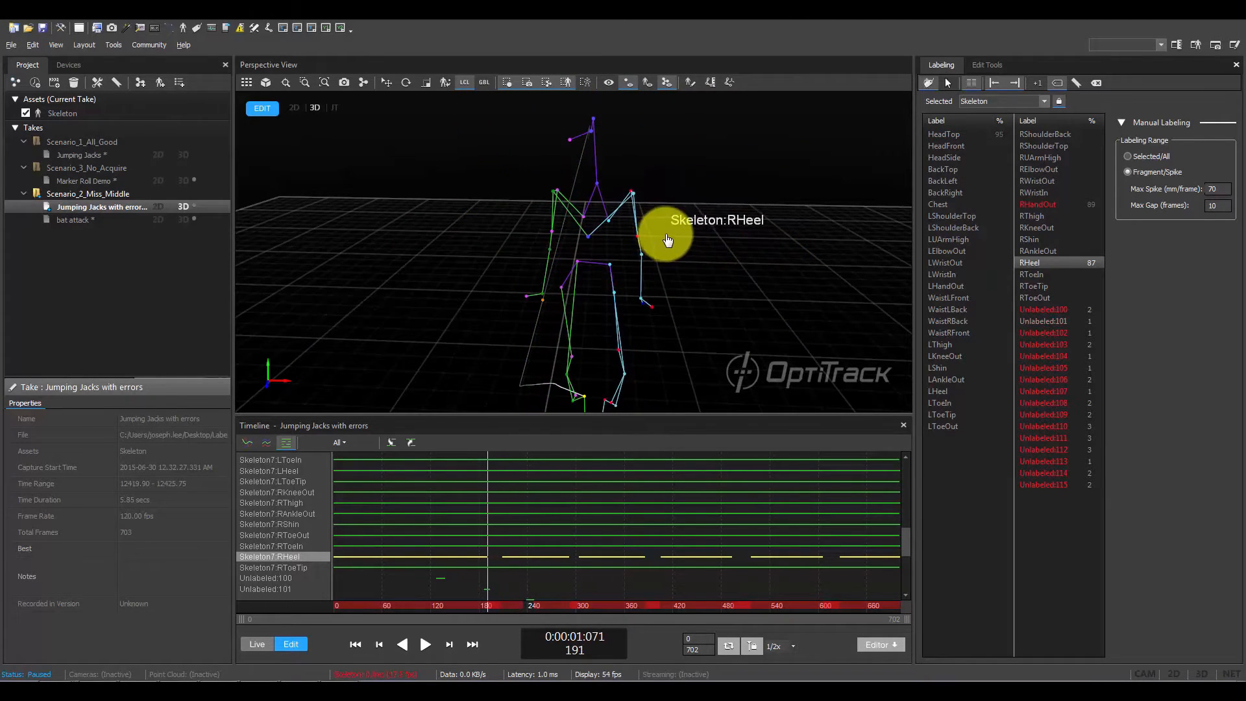
mouse_move(714, 234)
left_mouse_down("alt")
mouse_move(798, 234)
mouse_move(701, 238)
left_mouse_up("alt")
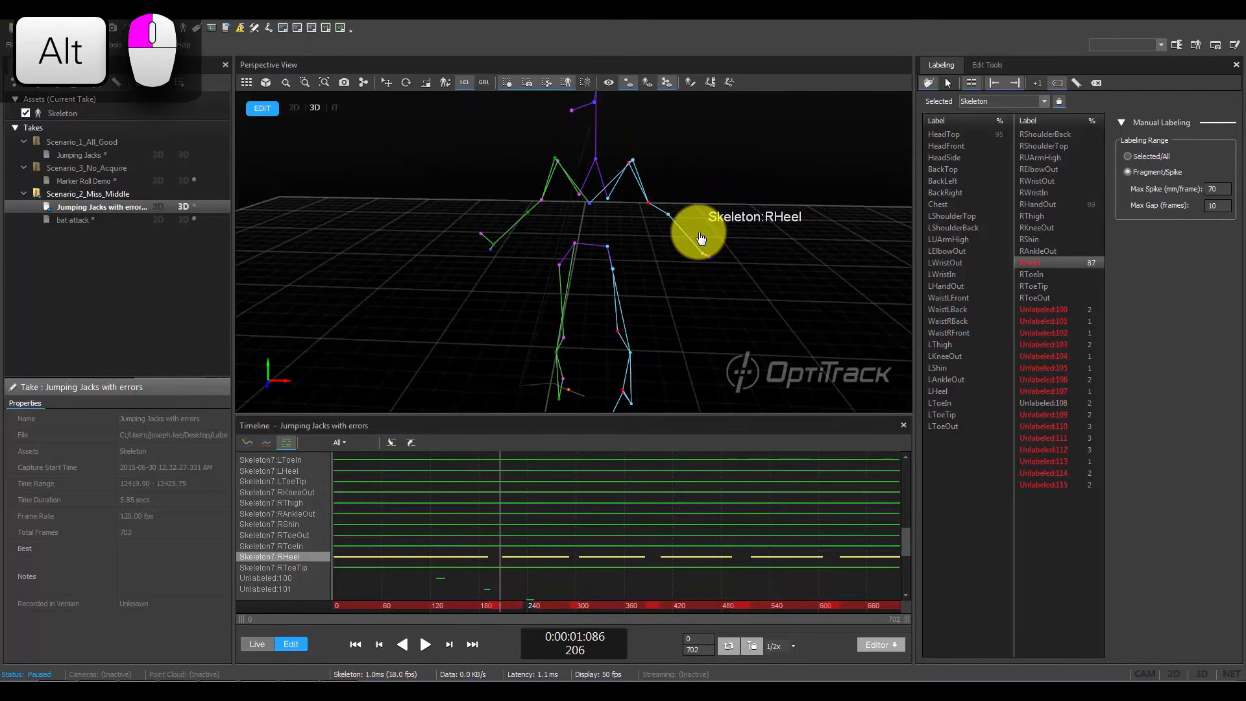
- Return to Select mode and scrub the take to frame 239
key("d")
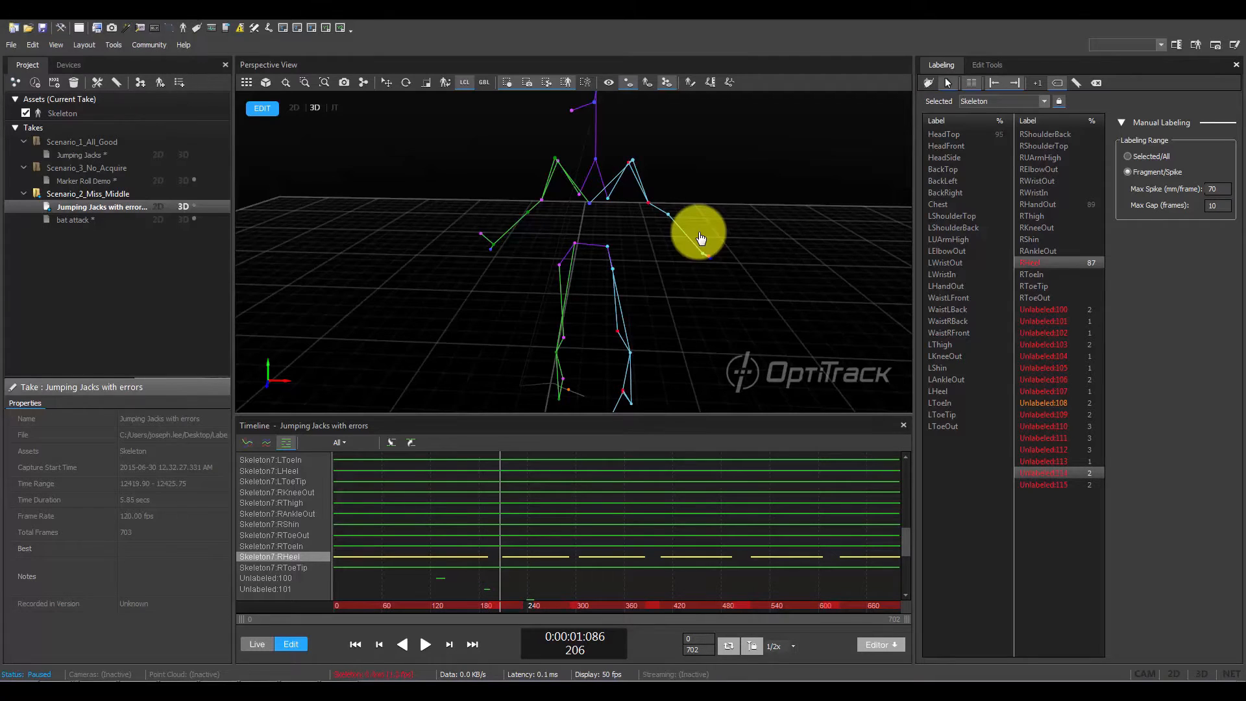
left_click_drag(701, 238, 805, 225, "alt")
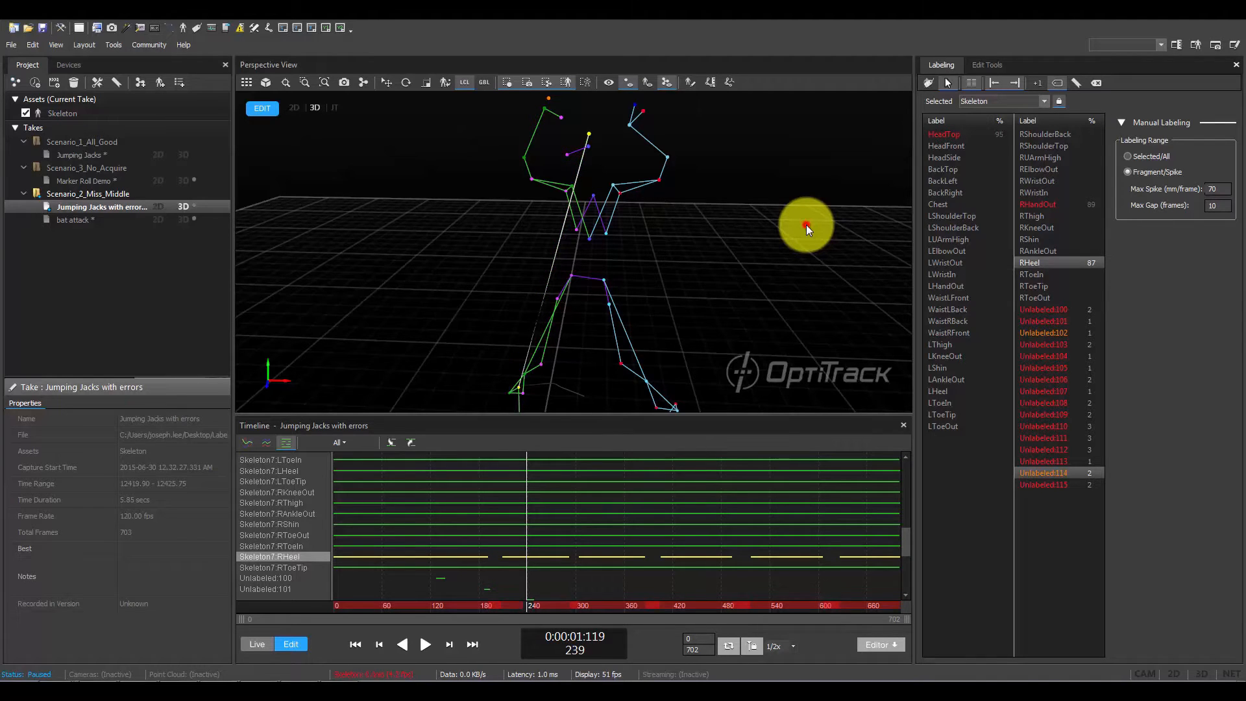
left_click(806, 224)
scroll(723, 239, "down", 3)
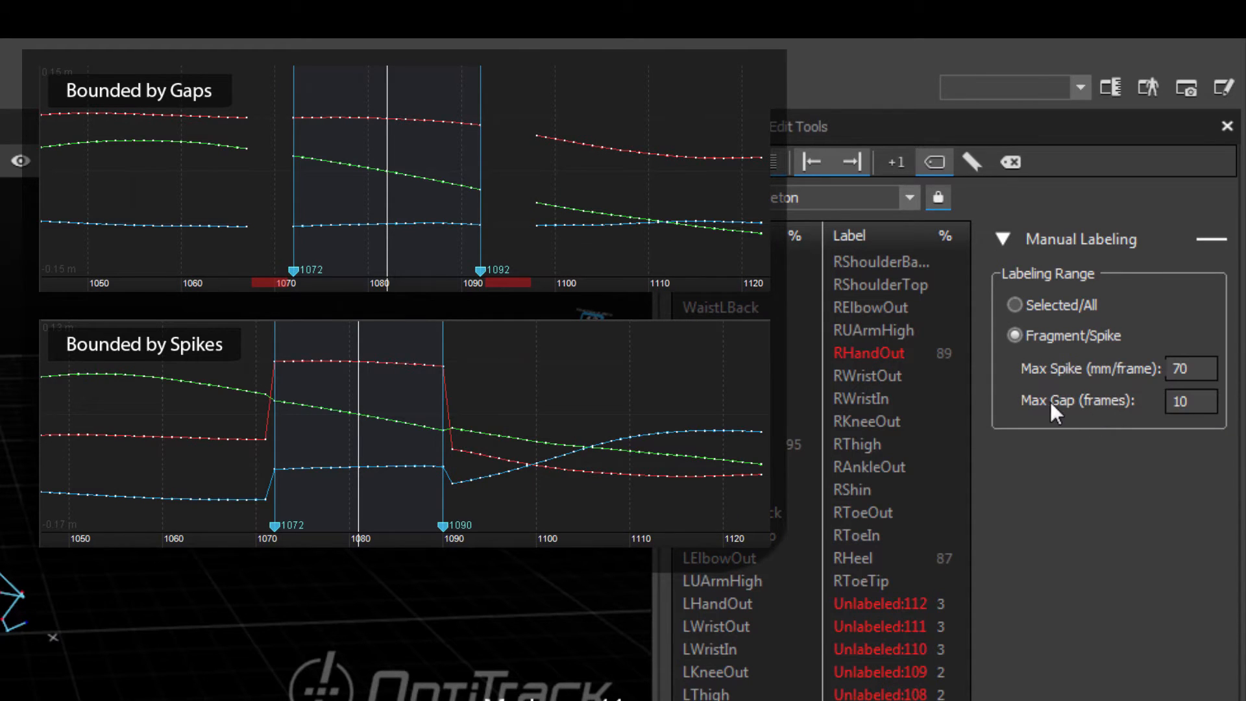
- Inspect the Max Gap and Max Spike settings, and try the Selected/All labeling range before restoring Fragment/Spike
double_click(1193, 394)
double_click(1196, 371)
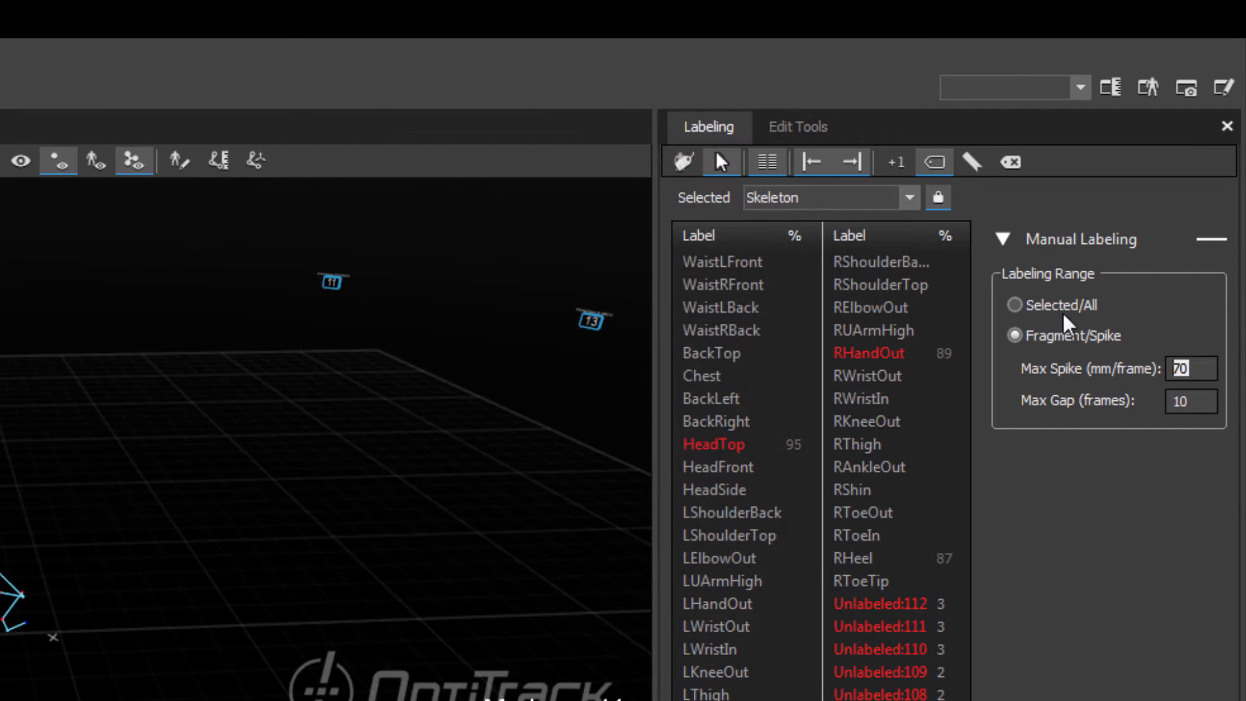
left_click(1065, 306)
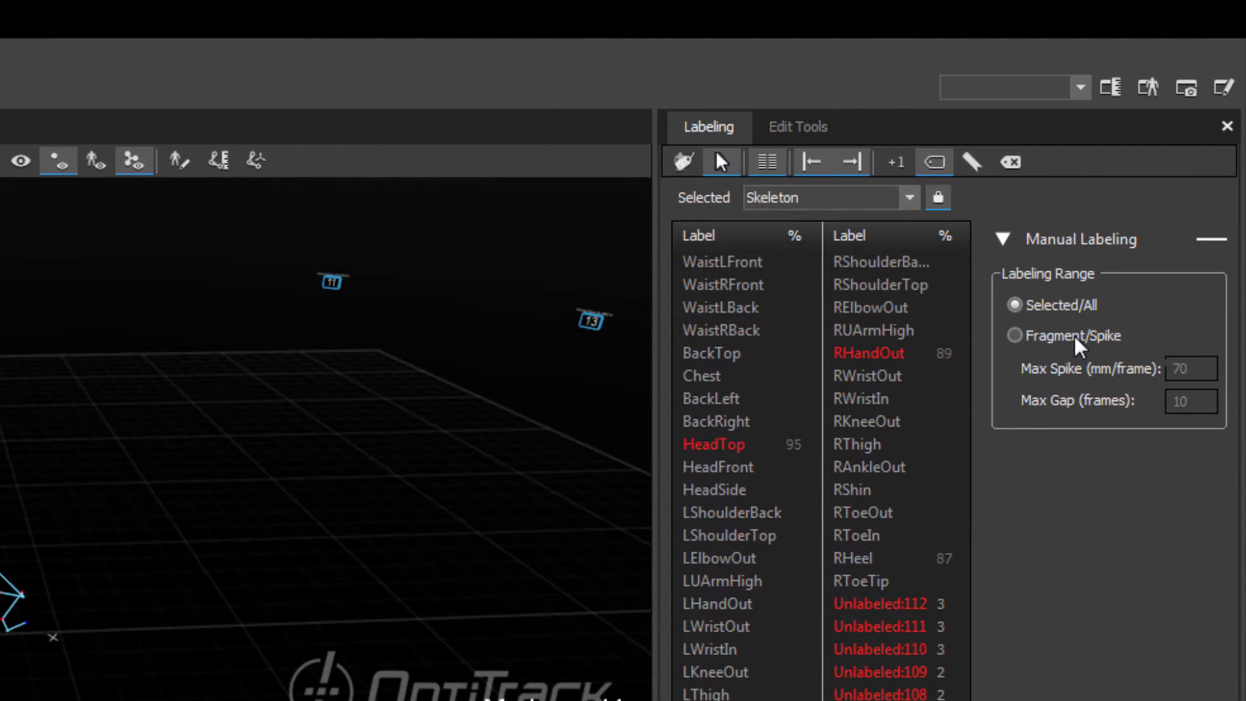
left_click(1075, 339)
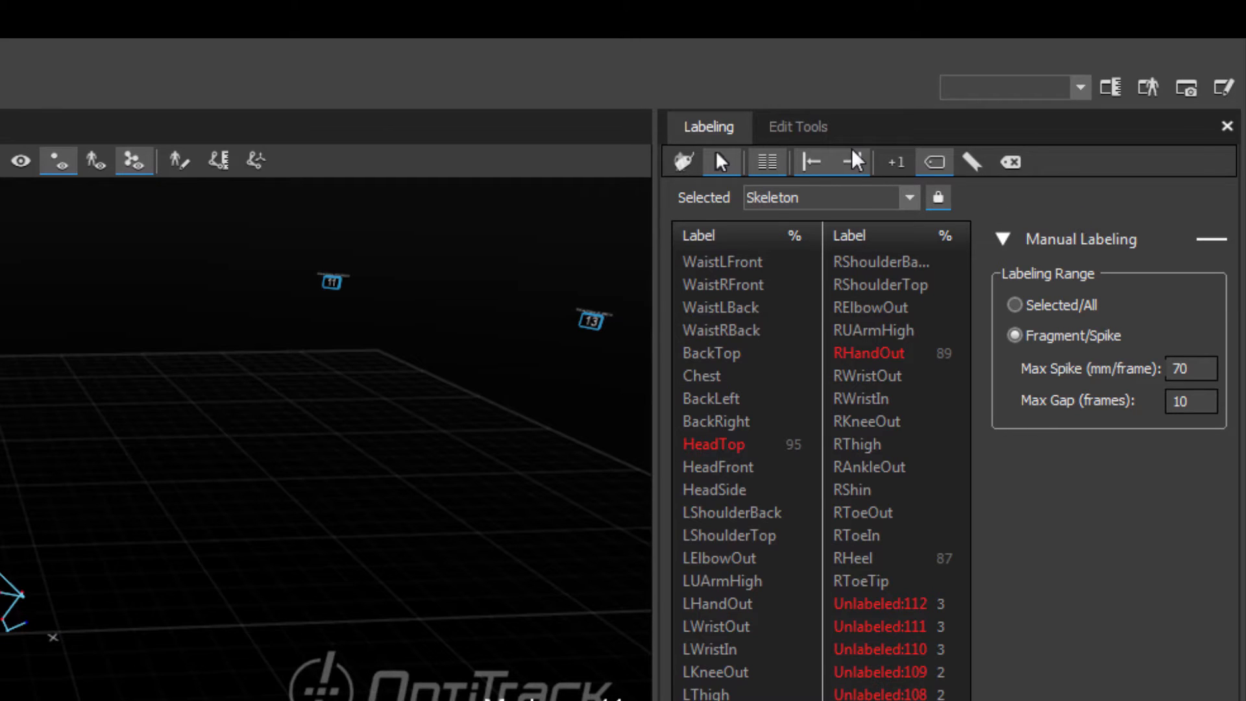
- Try applying labels forward only and backward only from the current frame, and restore both directions
left_click(813, 159)
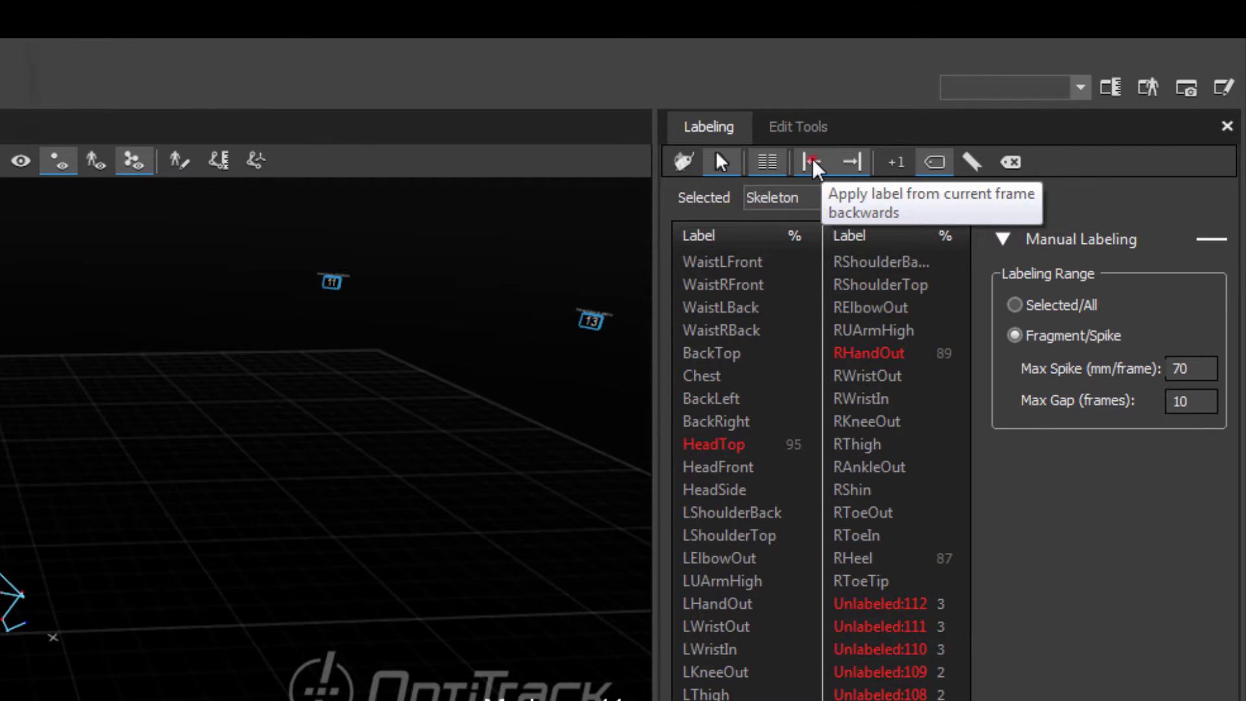
left_click(854, 164)
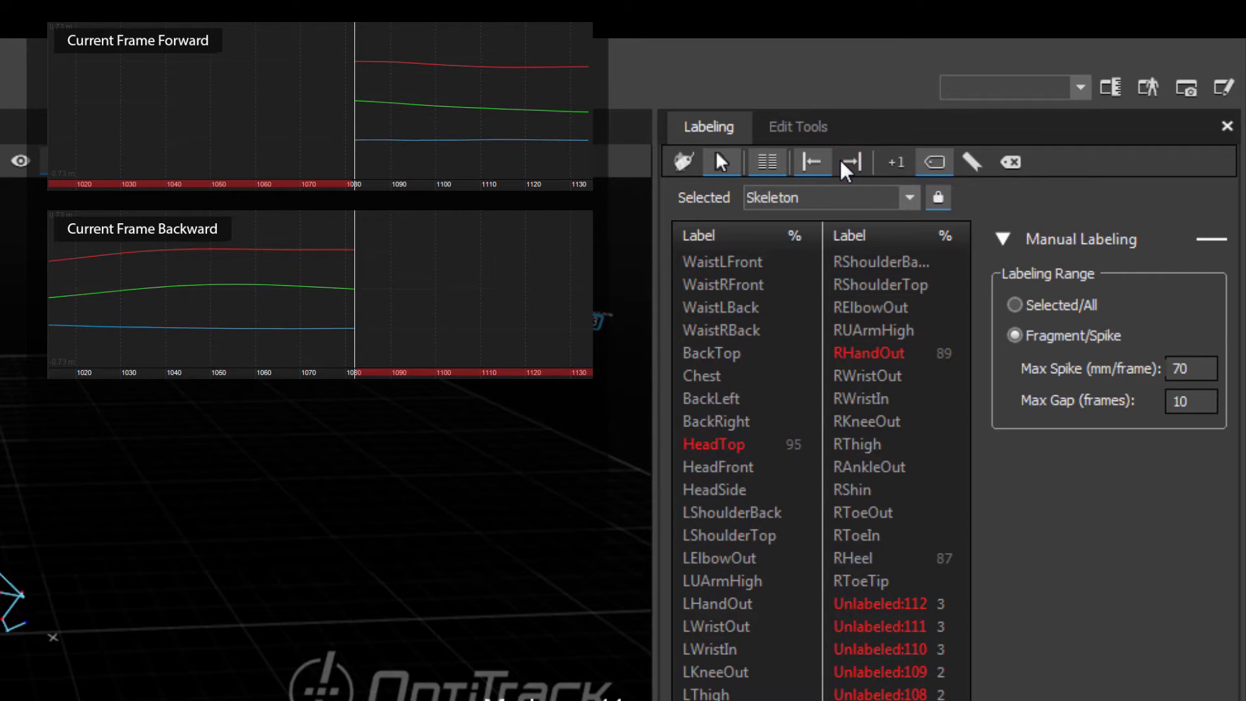
left_click(846, 163)
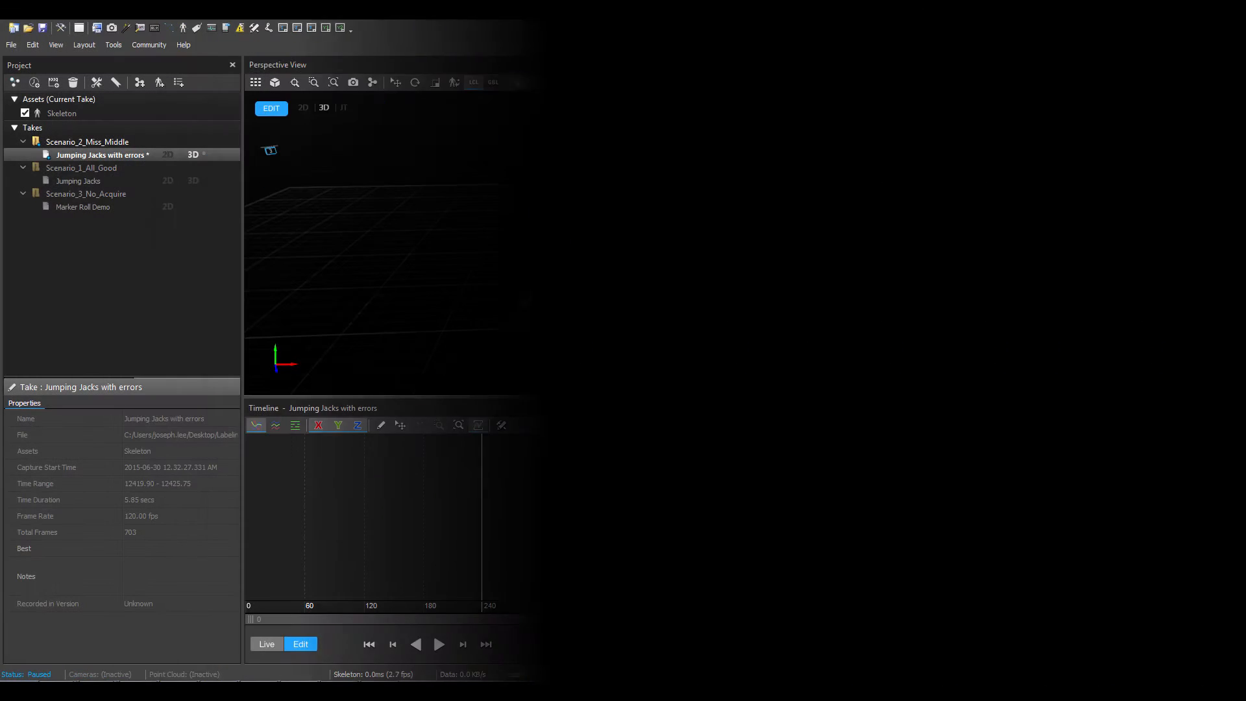
- Select the HeadTop label and scrub to frame 131, just before the first gap in its trajectory
left_click(715, 245)
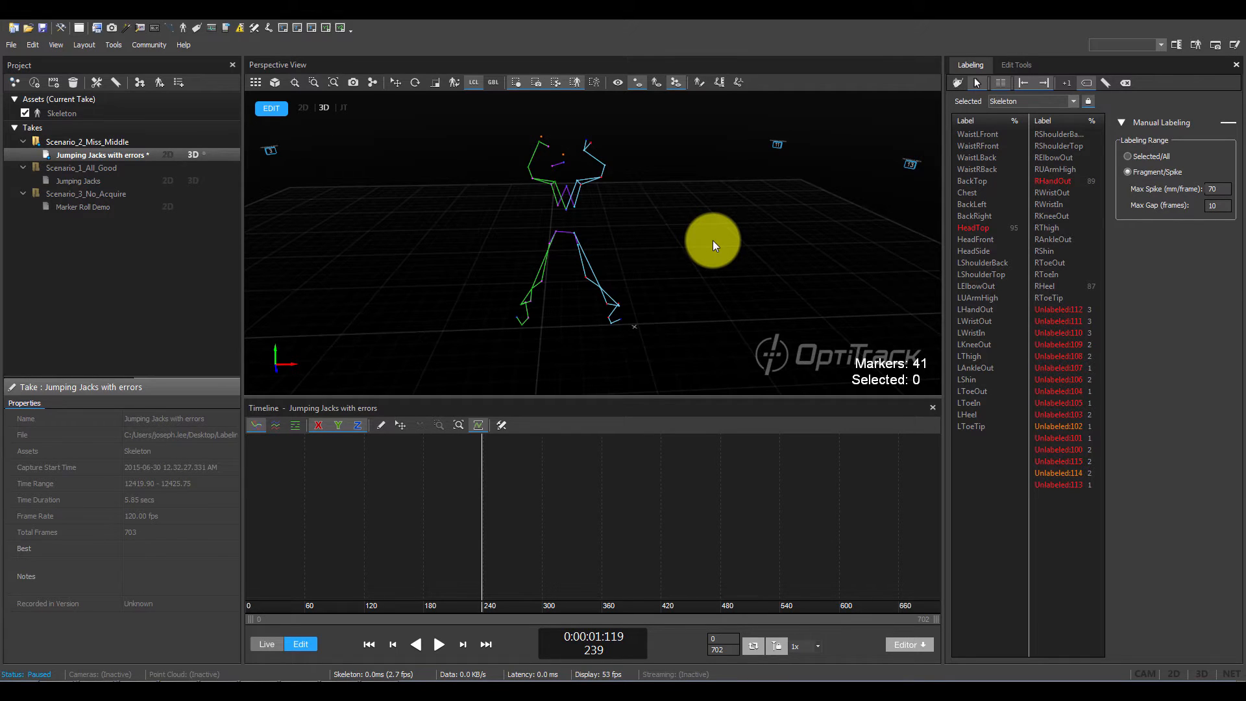
left_click(980, 229)
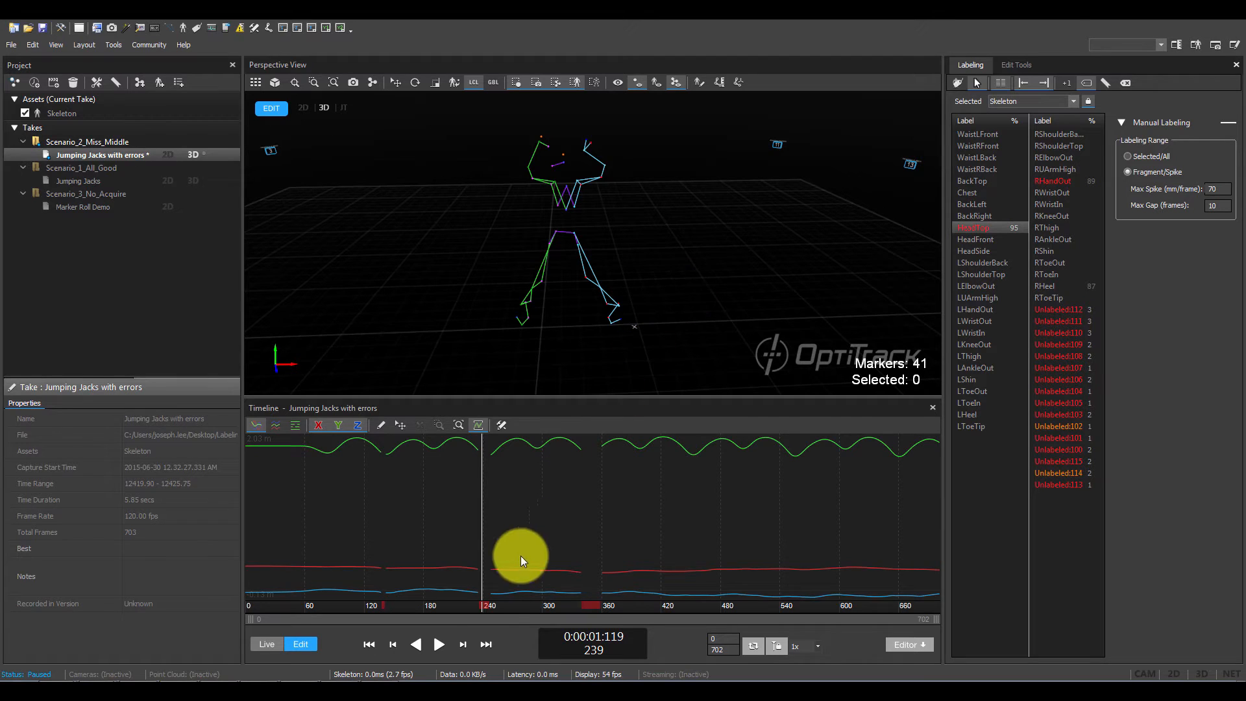
left_click_drag(483, 606, 375, 617)
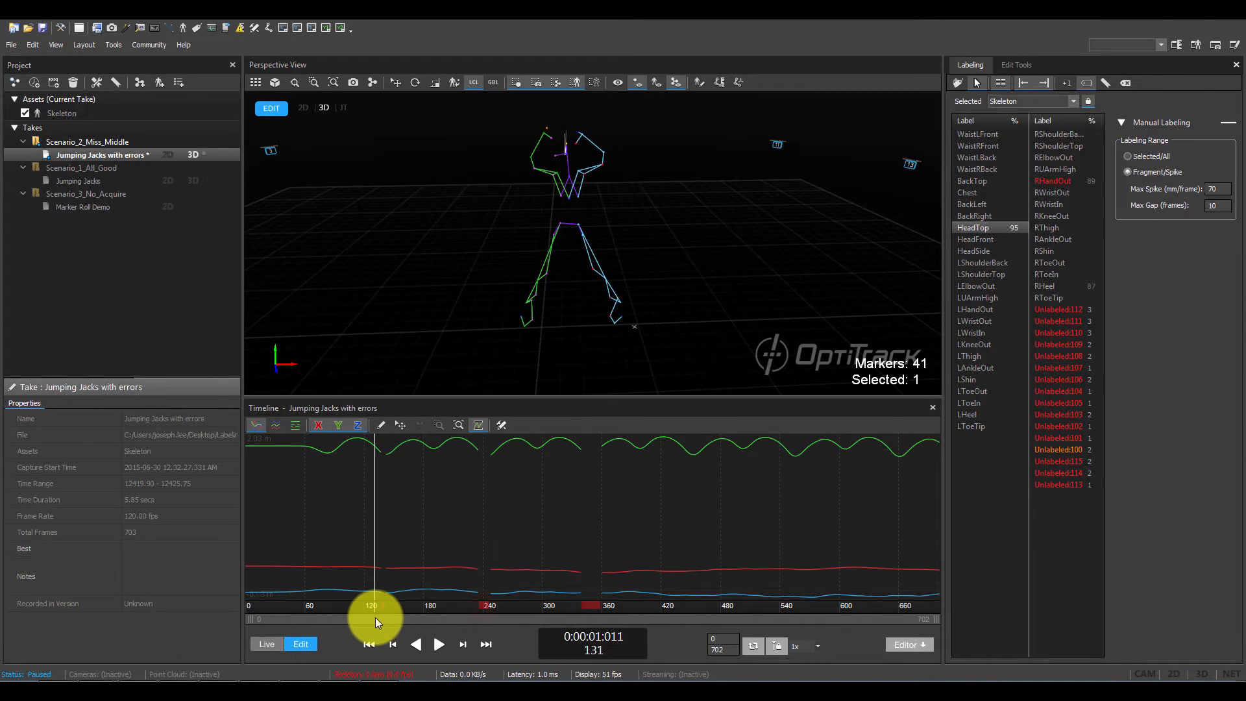
- In QuickLabel mode, assign the HeadTop label to the unlabeled marker at the head at frame 141
left_click(470, 208)
right_click_drag(469, 205, 870, 197)
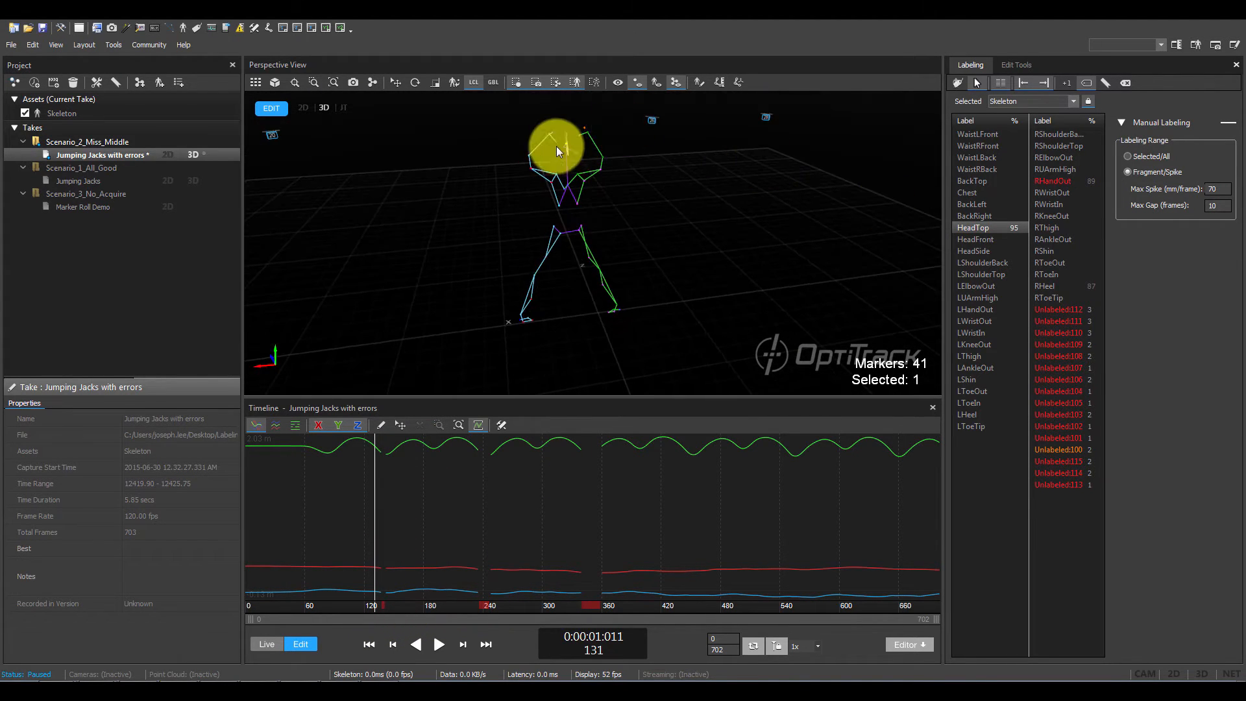
scroll(554, 150, "up", 5)
right_click_drag(552, 154, 559, 237)
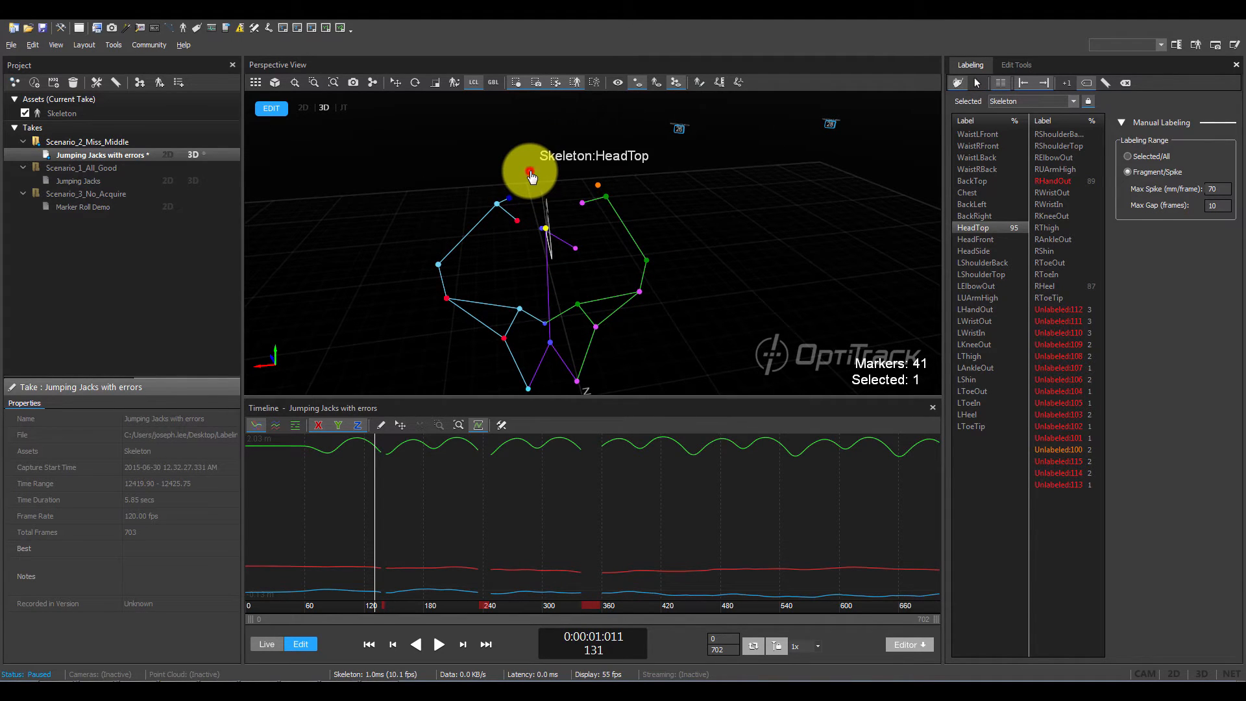
left_click(534, 174)
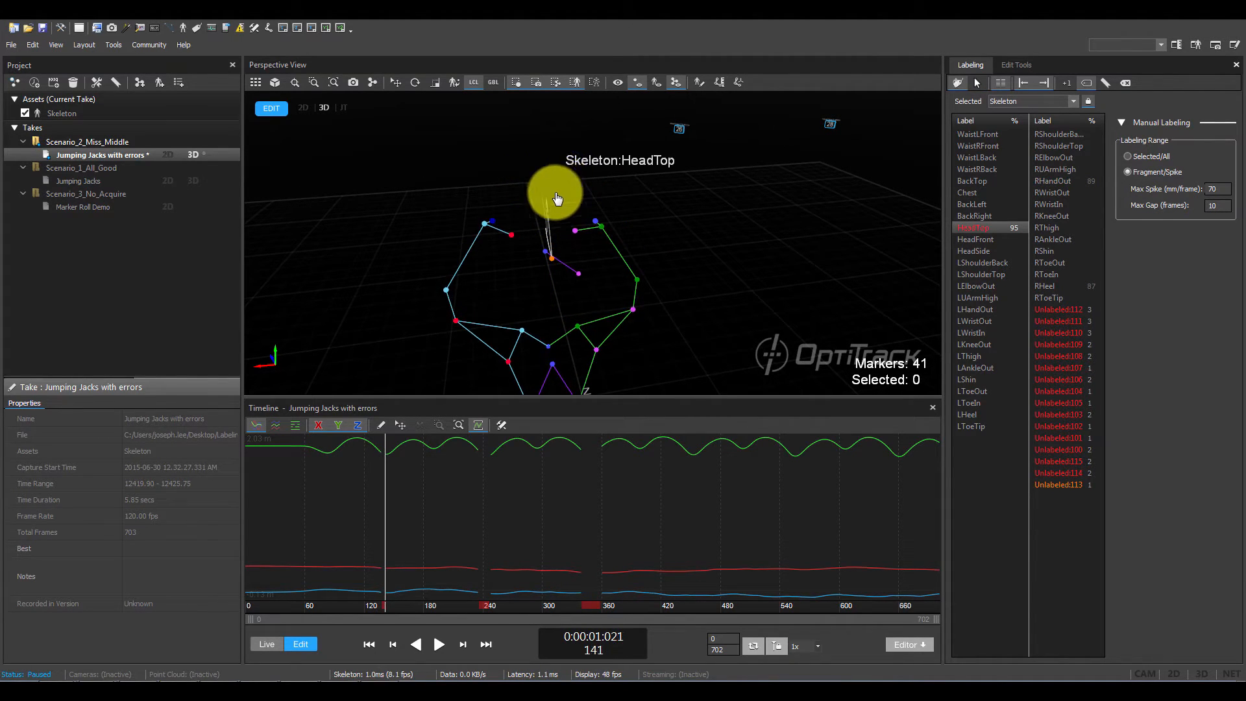
scroll(543, 247, "up", 3)
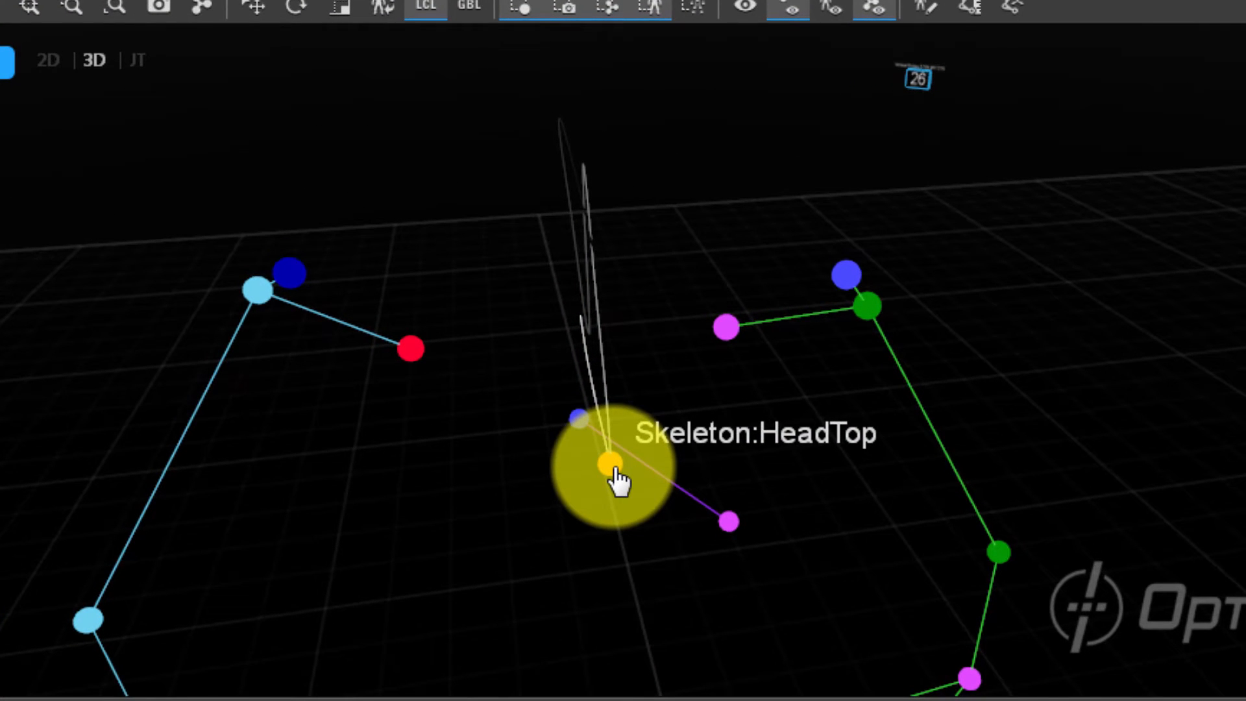
left_click(615, 473)
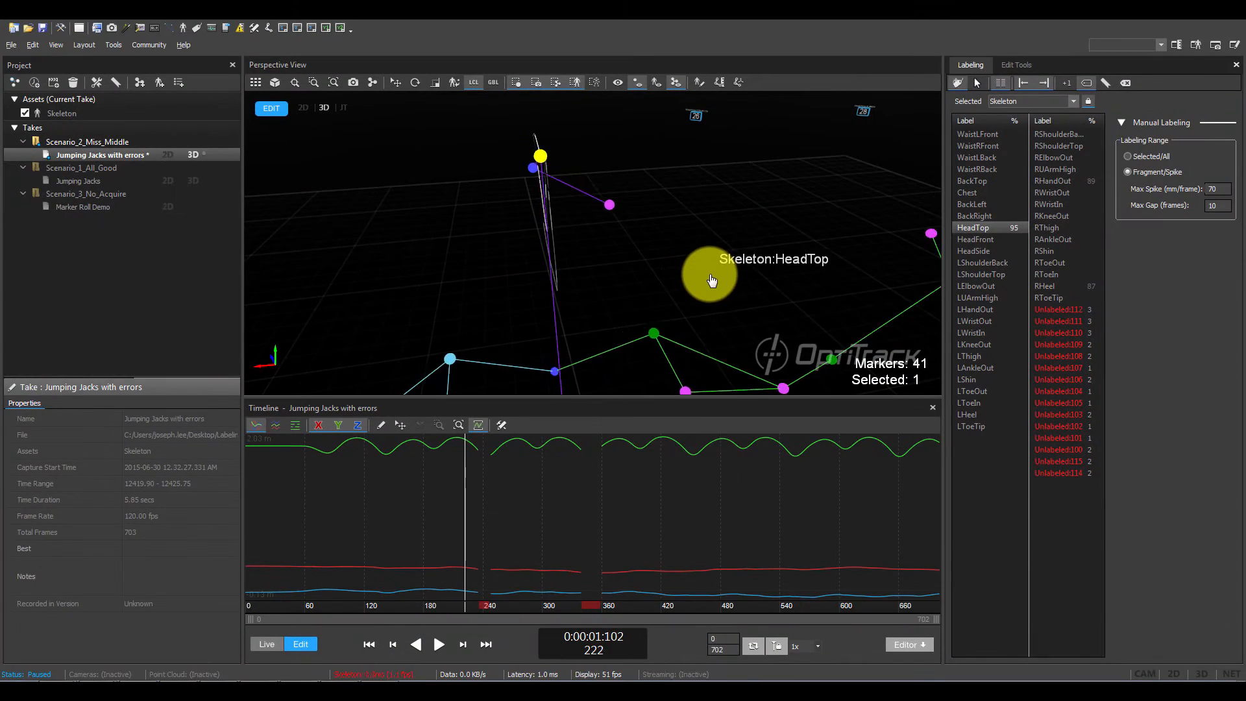
- Assign the HeadTop label to the unlabeled head marker at frames 242 and 347
key("Right")
key("Right")
key("Right")
key("Right")
key("Right")
key("Right")
key("Right")
key("Right")
key("Right")
key("Right")
key("Right")
key("Right")
key("Right")
key("Right")
key("Right")
key("Right")
key("Right")
key("Right")
key("Right")
key("Right")
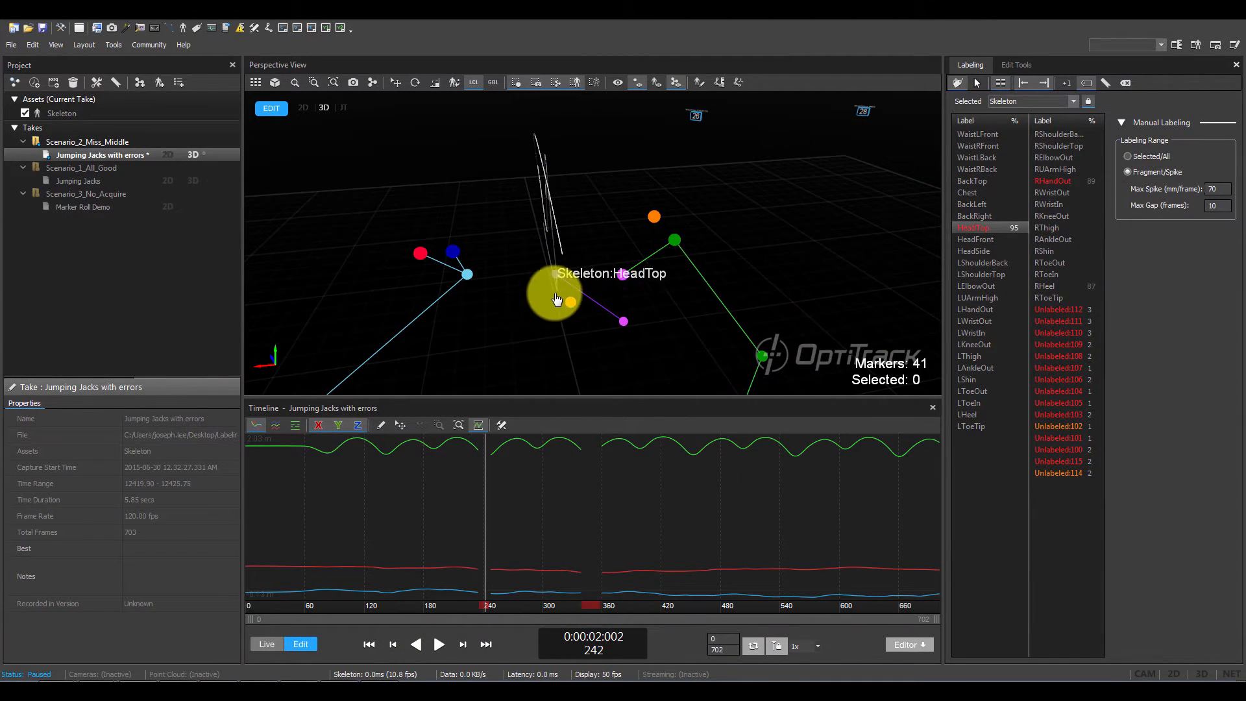
left_click(570, 301)
left_click_drag(475, 293, 762, 326, "alt")
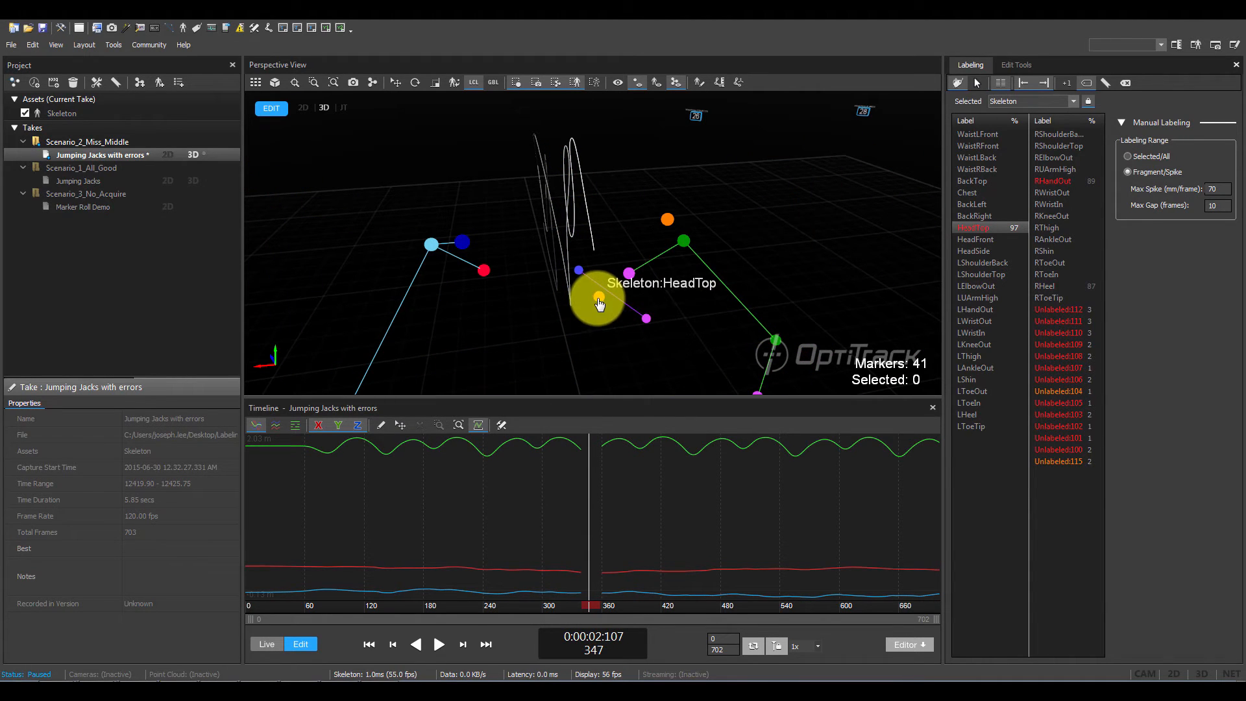
left_click(598, 303)
- Return to normal selection mode and examine the head markers around the remaining HeadTop gap at frame 359
left_click_drag(509, 311, 541, 316, "alt")
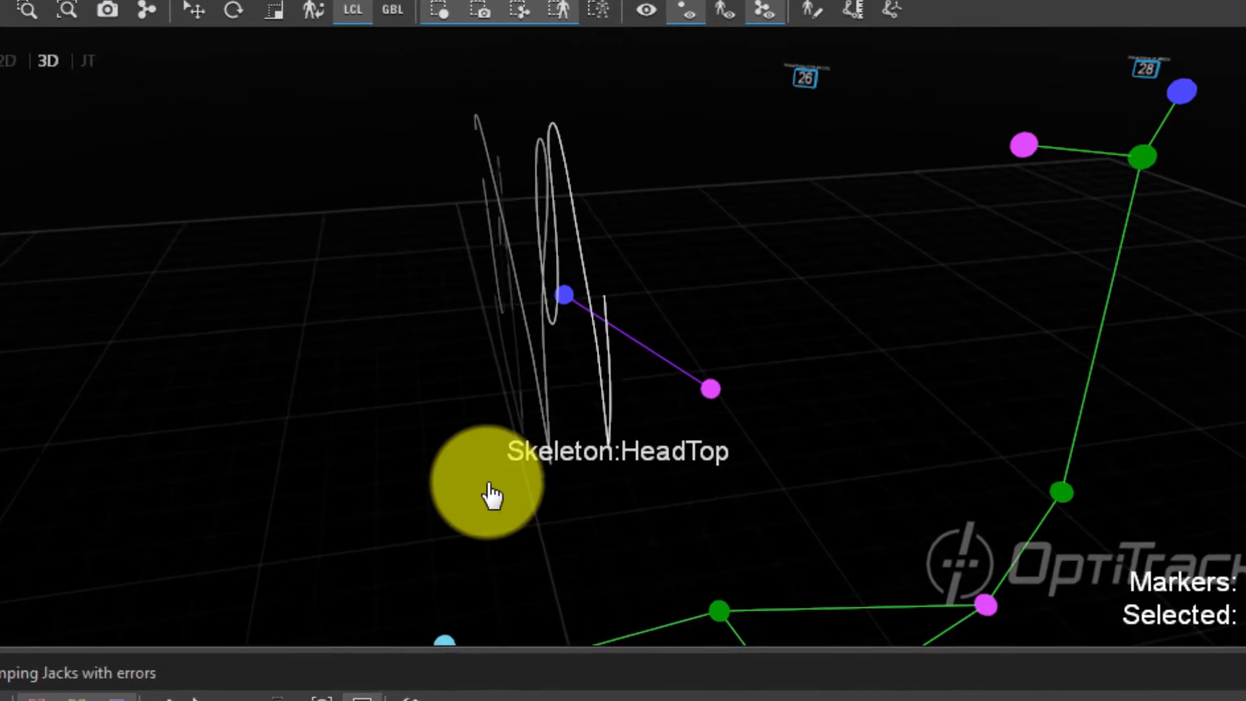
key("d")
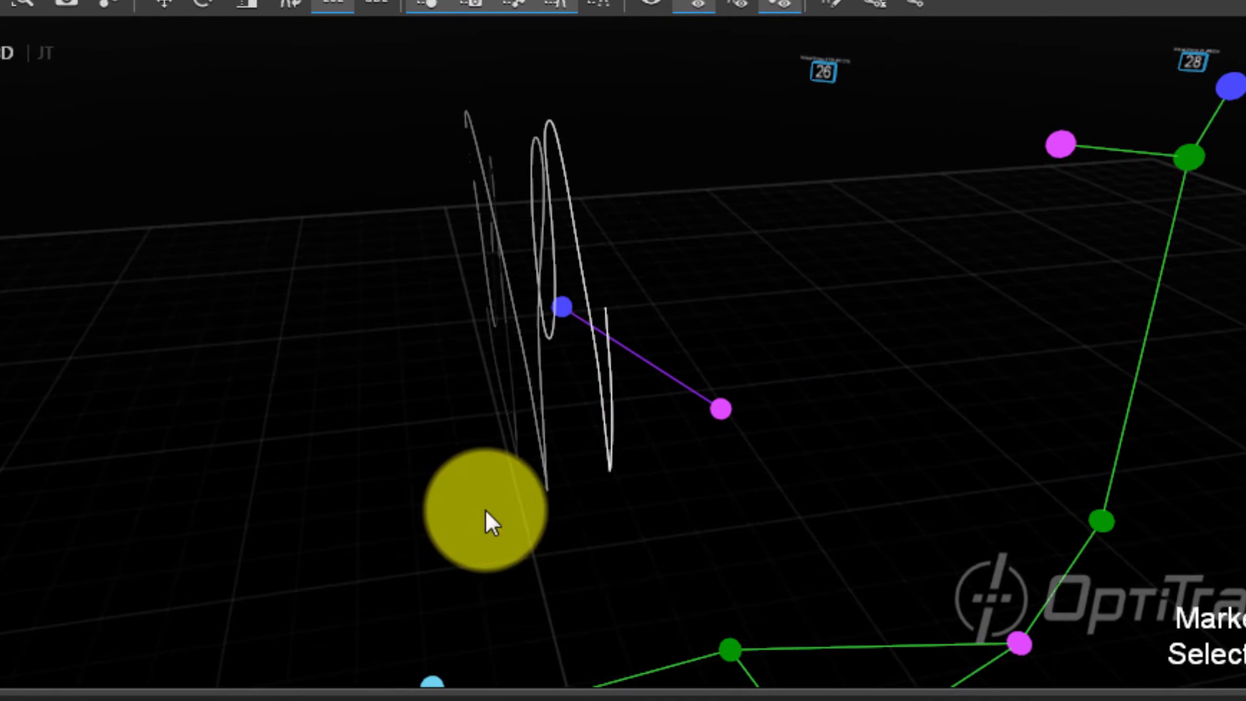
mouse_move(584, 274)
left_mouse_down()
mouse_move(617, 373)
mouse_move(630, 390)
mouse_move(658, 388)
left_mouse_up()
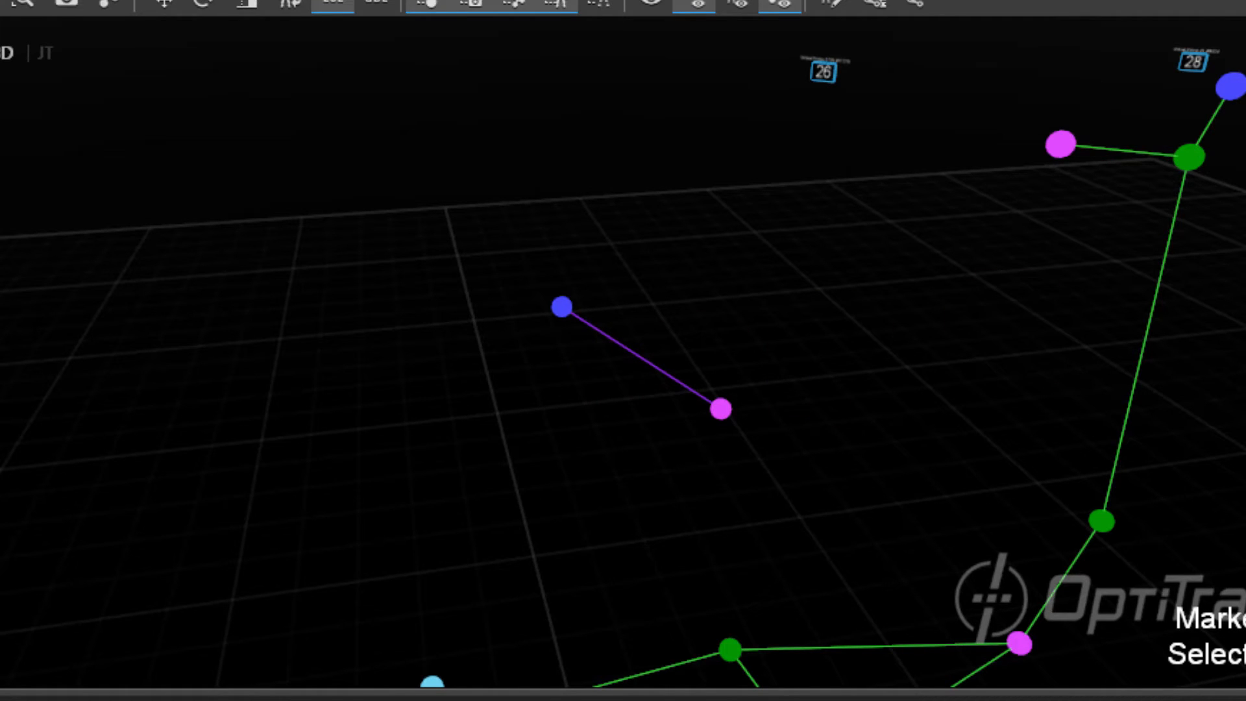
left_click_drag(587, 271, 661, 389)
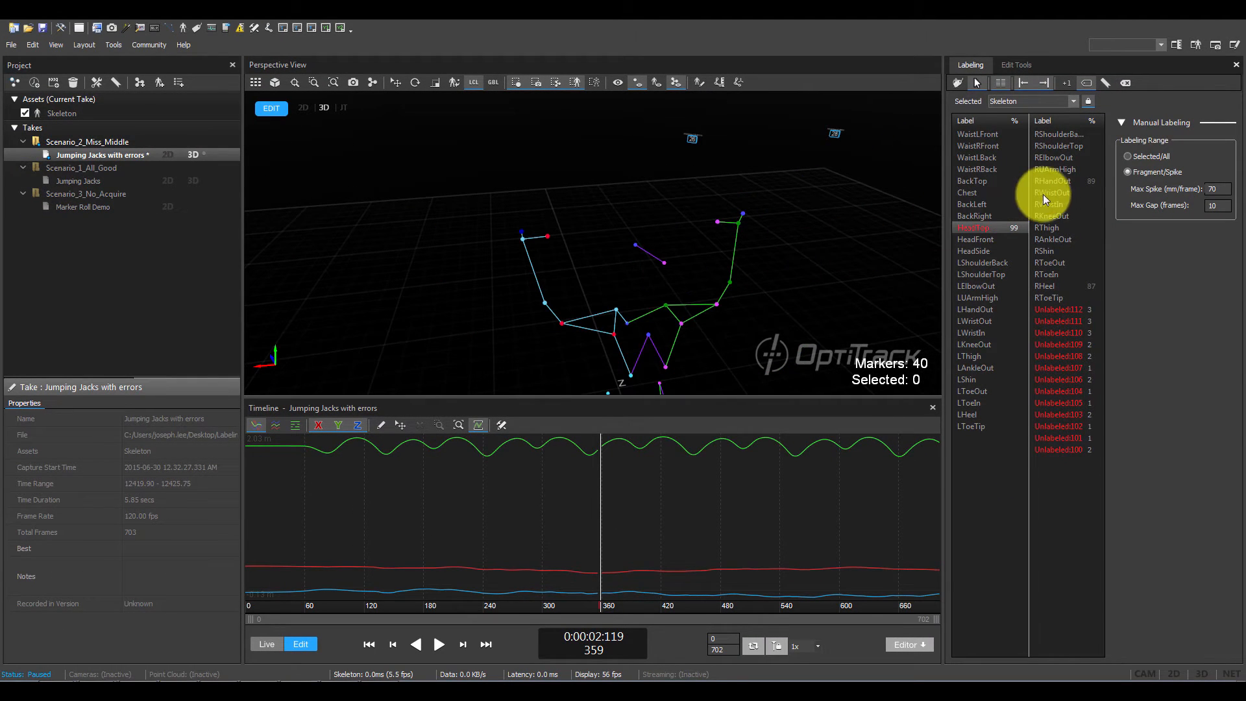
- Select the RHandOut label, go to its first gap, and assign it to the unlabeled right-hand marker at frame 129 in QuickLabel mode
left_click(1072, 180)
middle_click_drag(756, 303, 658, 286)
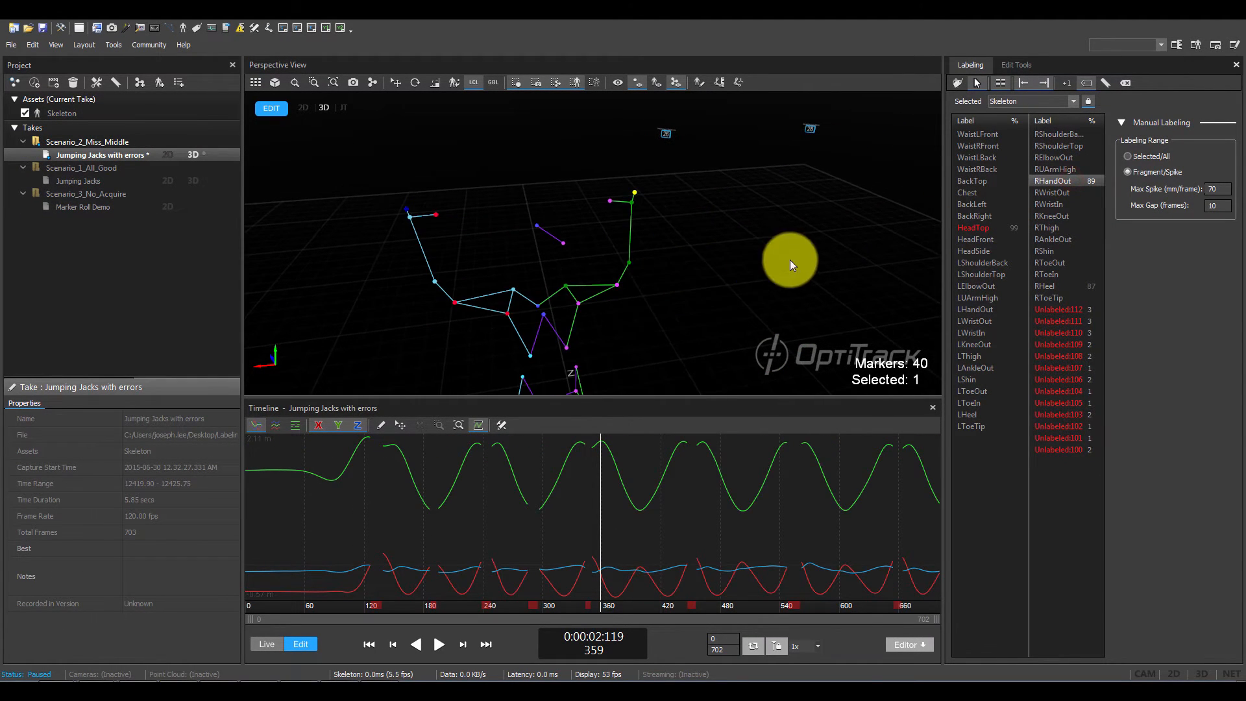
right_click_drag(788, 259, 771, 263)
left_click_drag(477, 601, 364, 605)
scroll(646, 172, "up", 3)
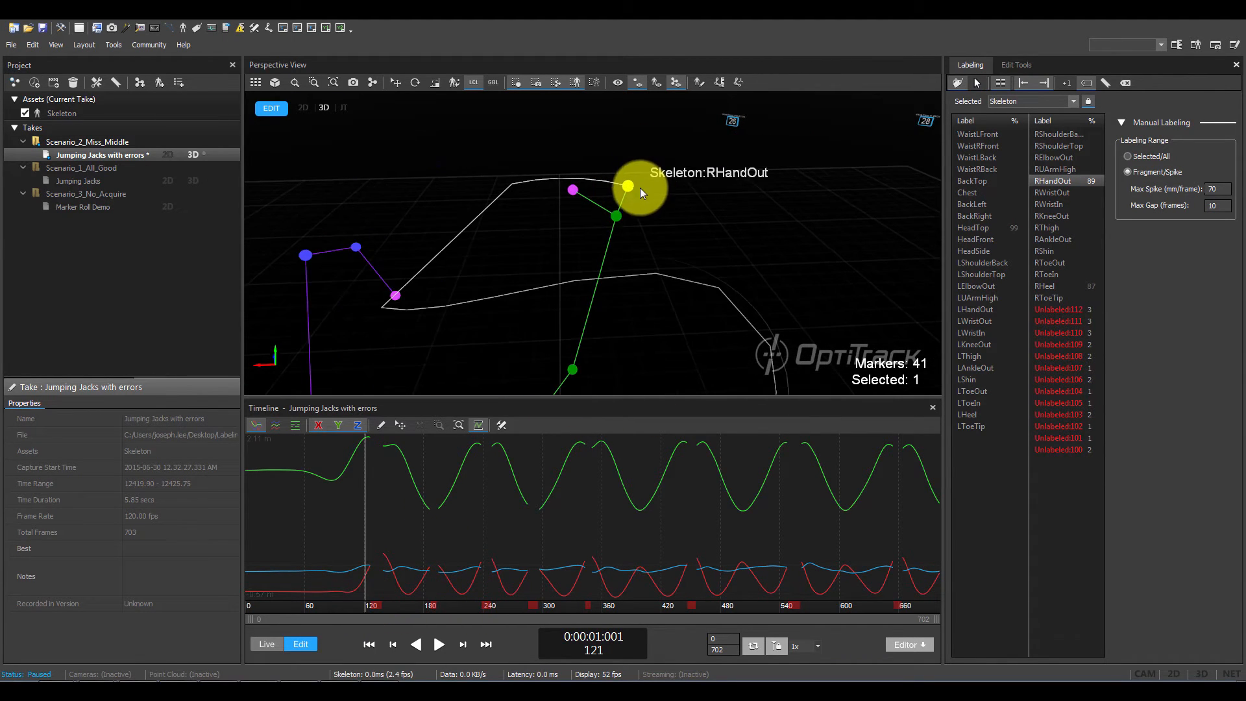
left_click(636, 223)
key("Right")
key("Right")
key("Right")
key("Right")
key("Right")
key("Right")
key("Right")
key("Right")
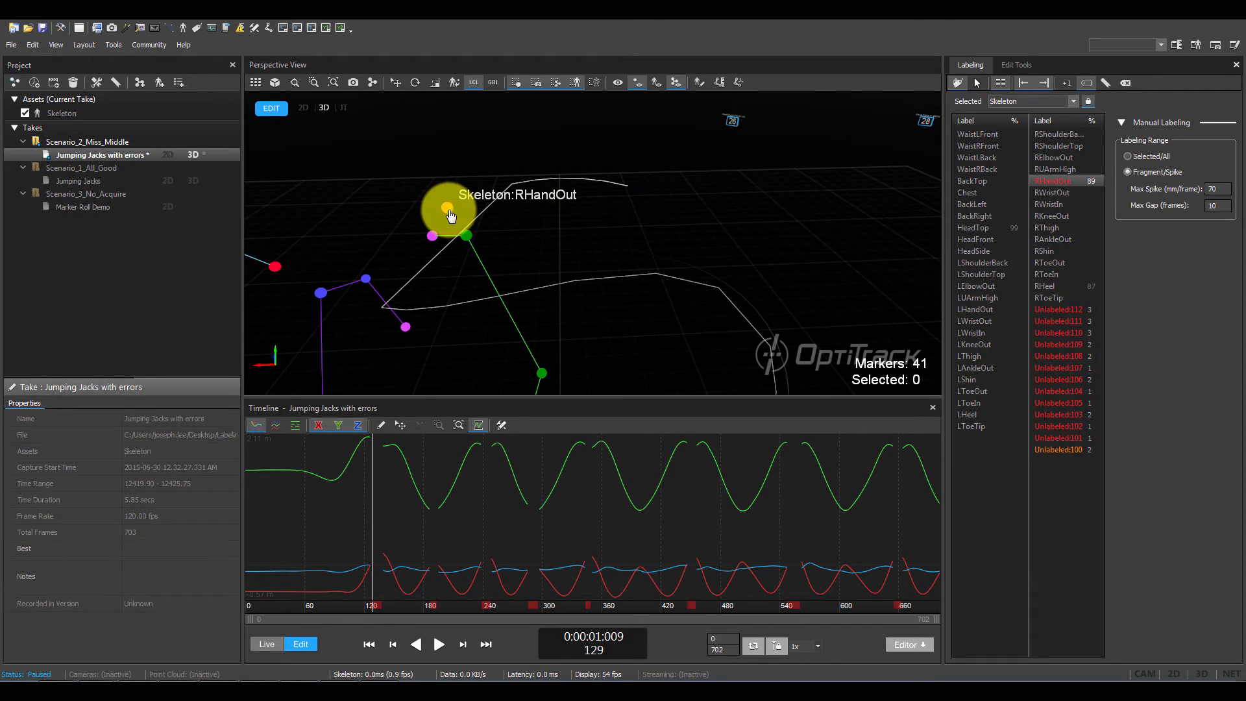
left_click(448, 211)
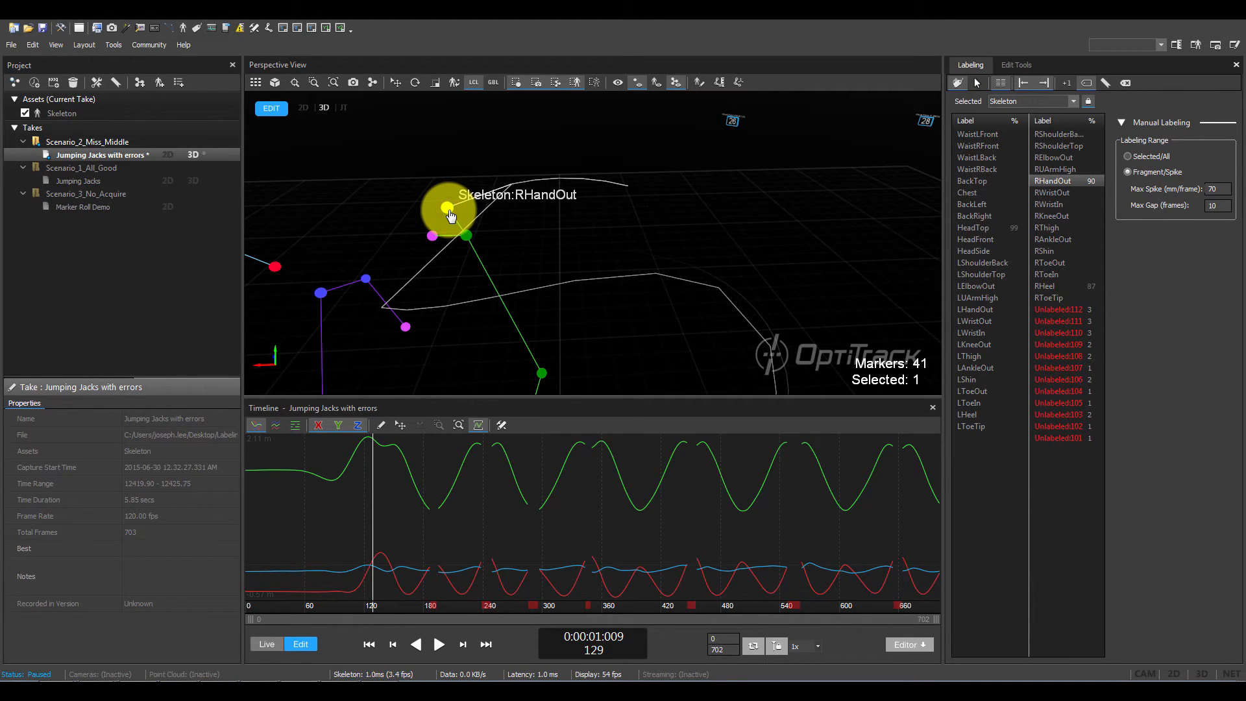
- Jump through the following RHandOut gaps and assign the label to the unlabeled right-hand marker at frames 190, 243 and 291
scroll(588, 309, "down", 5)
middle_click_drag(617, 327, 624, 235)
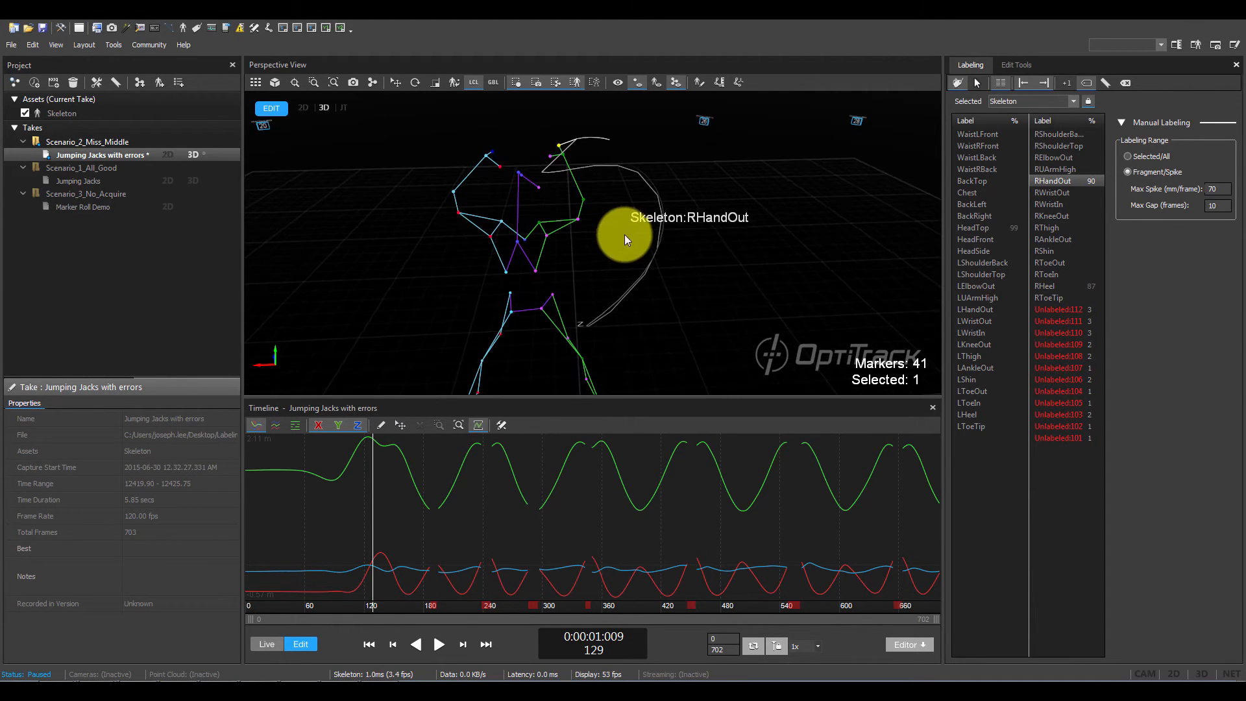
key("a")
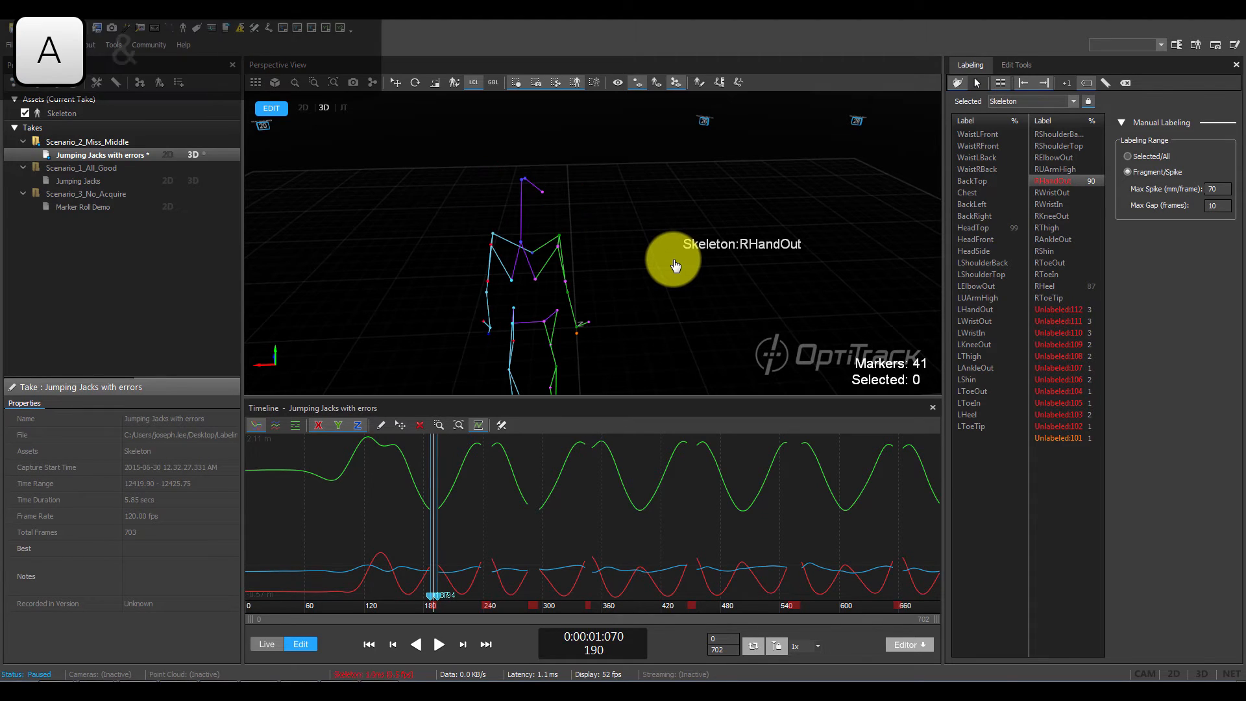
left_click(576, 333)
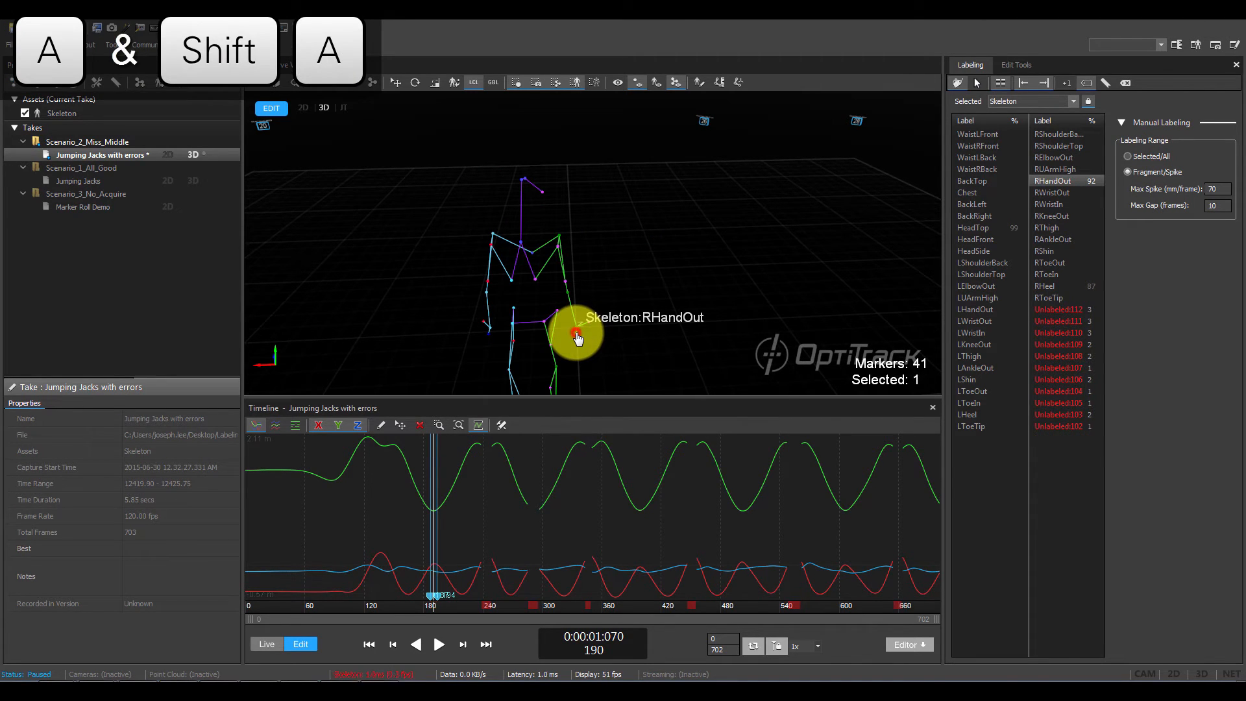
key("a")
left_click(544, 184)
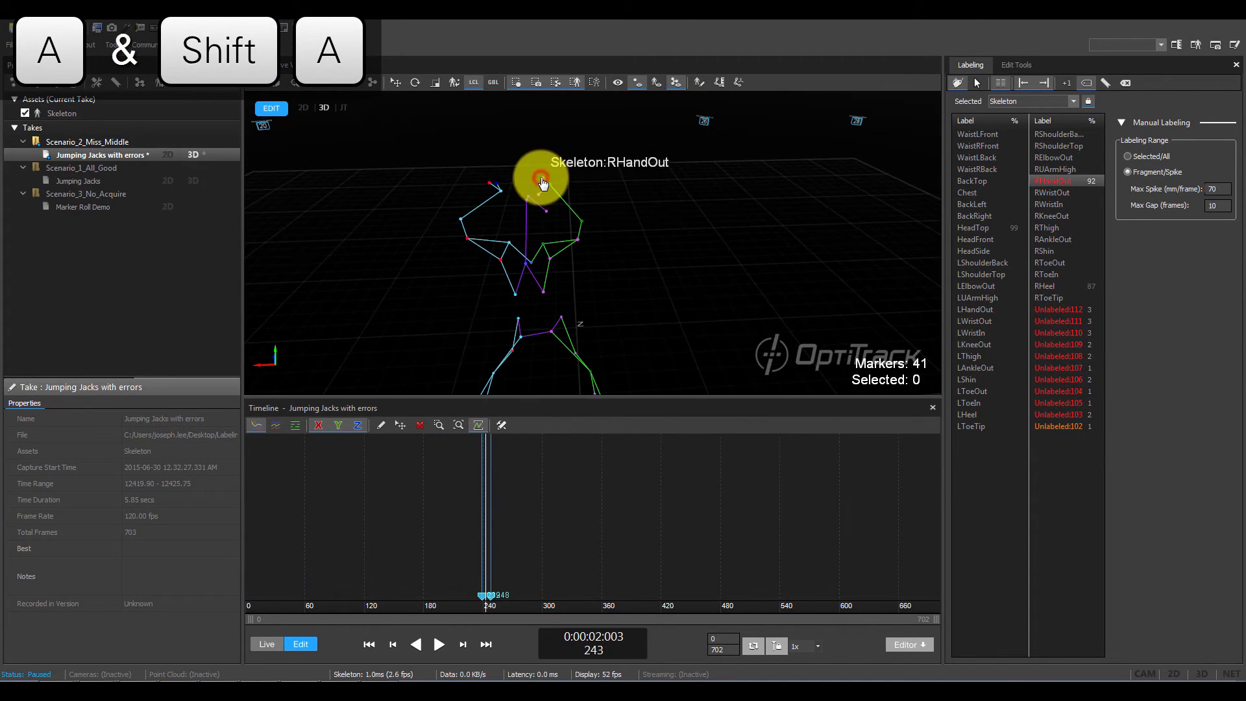
key("a")
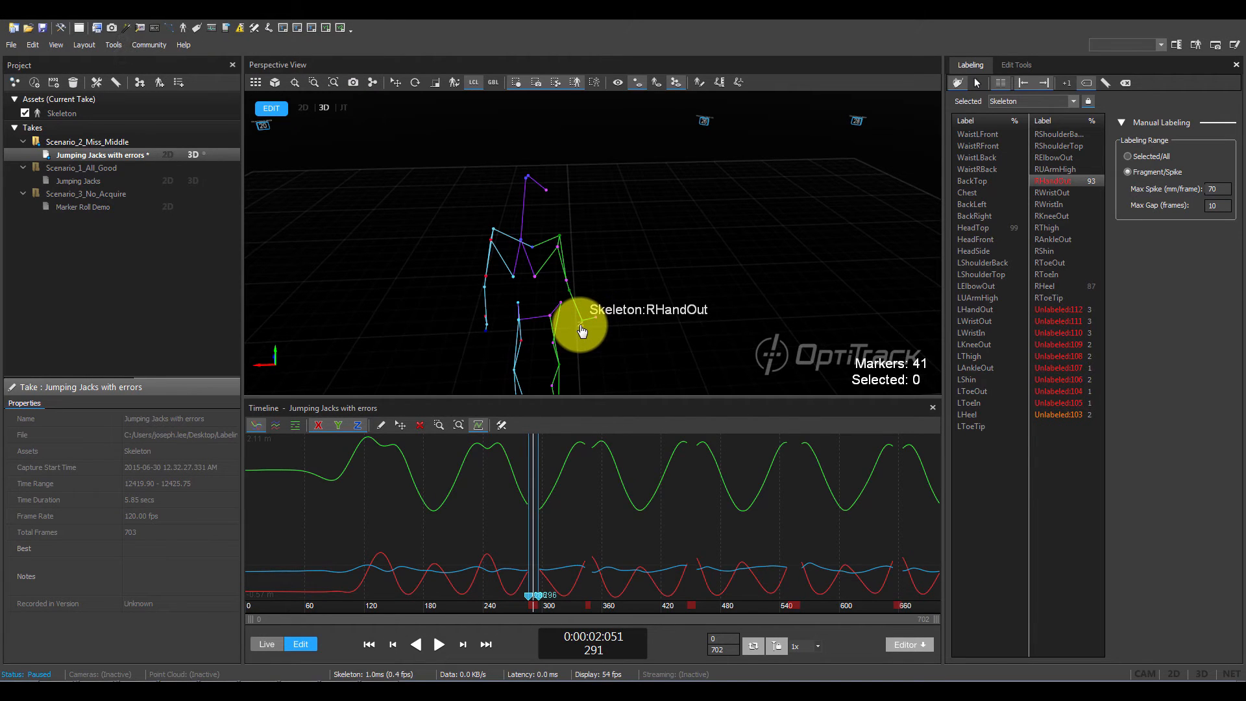
left_click(581, 326)
- Assign RHandOut to the unlabeled right-hand marker in each remaining gap, including those at frames 451, 554 and 659
scroll(578, 275, "up", 4)
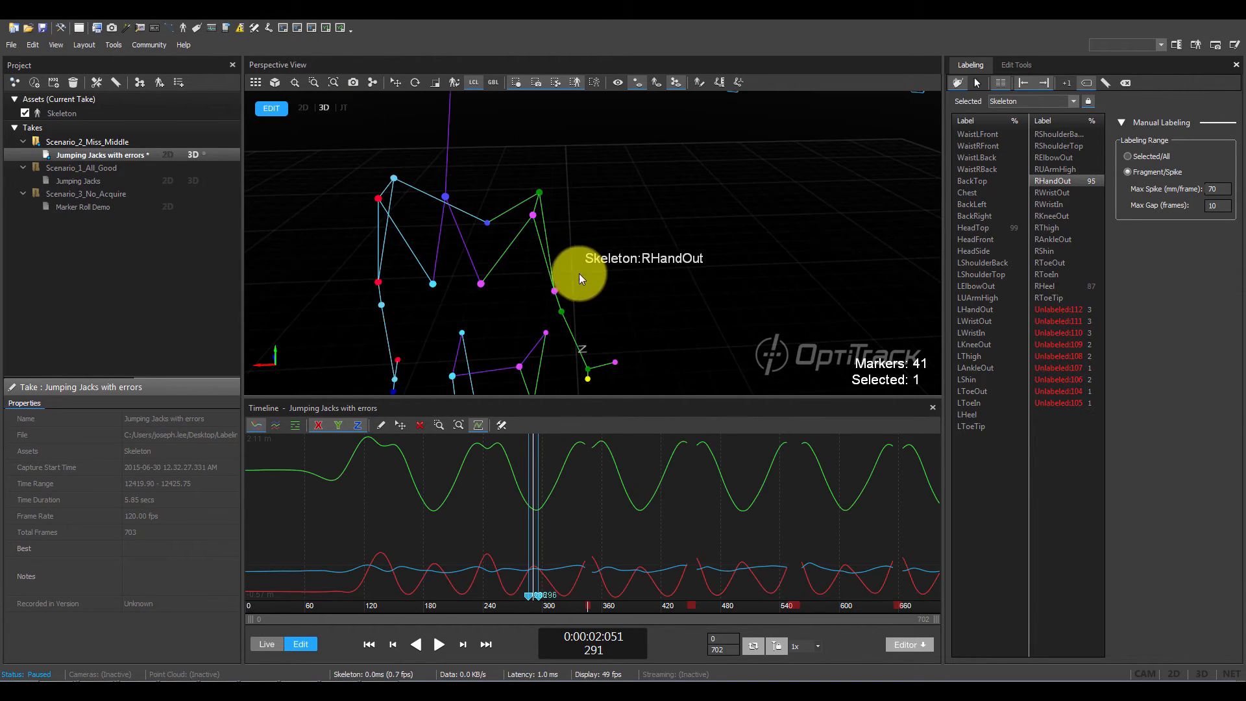
key("a")
middle_click_drag(578, 274, 602, 318)
left_click(520, 171)
middle_click_drag(681, 343, 655, 287)
scroll(622, 310, "down", 4)
key("a")
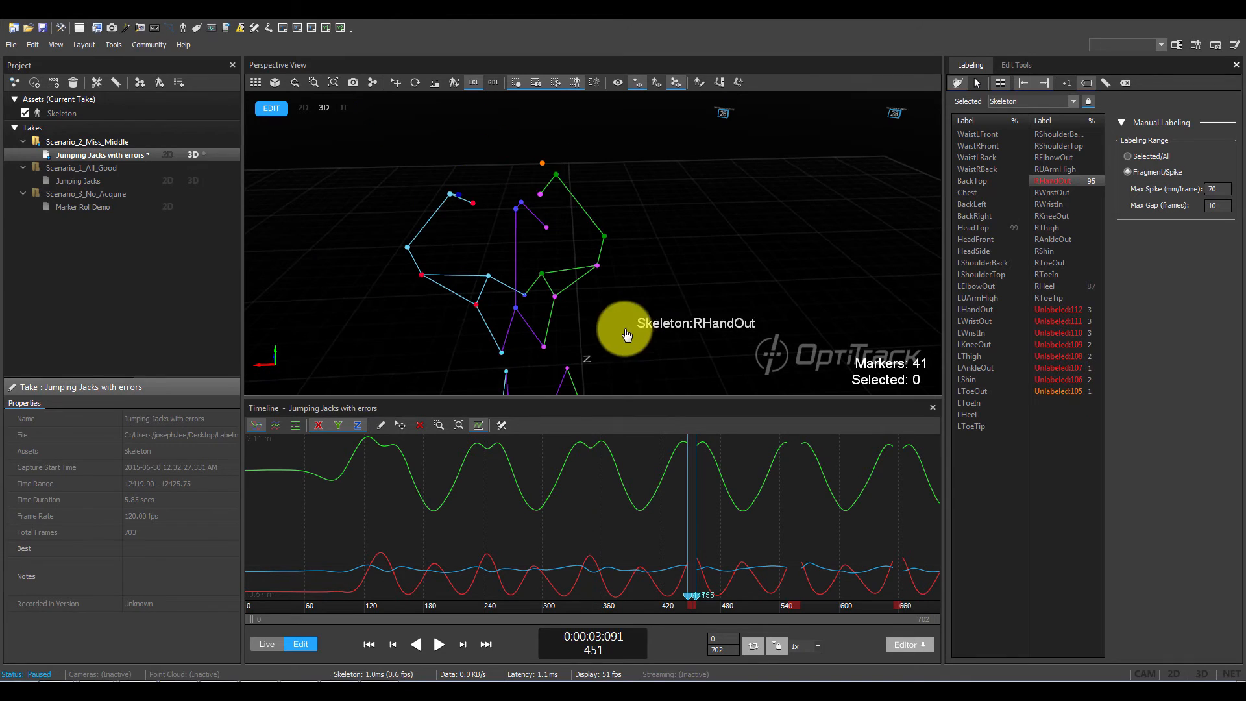
left_click(542, 164)
key("a")
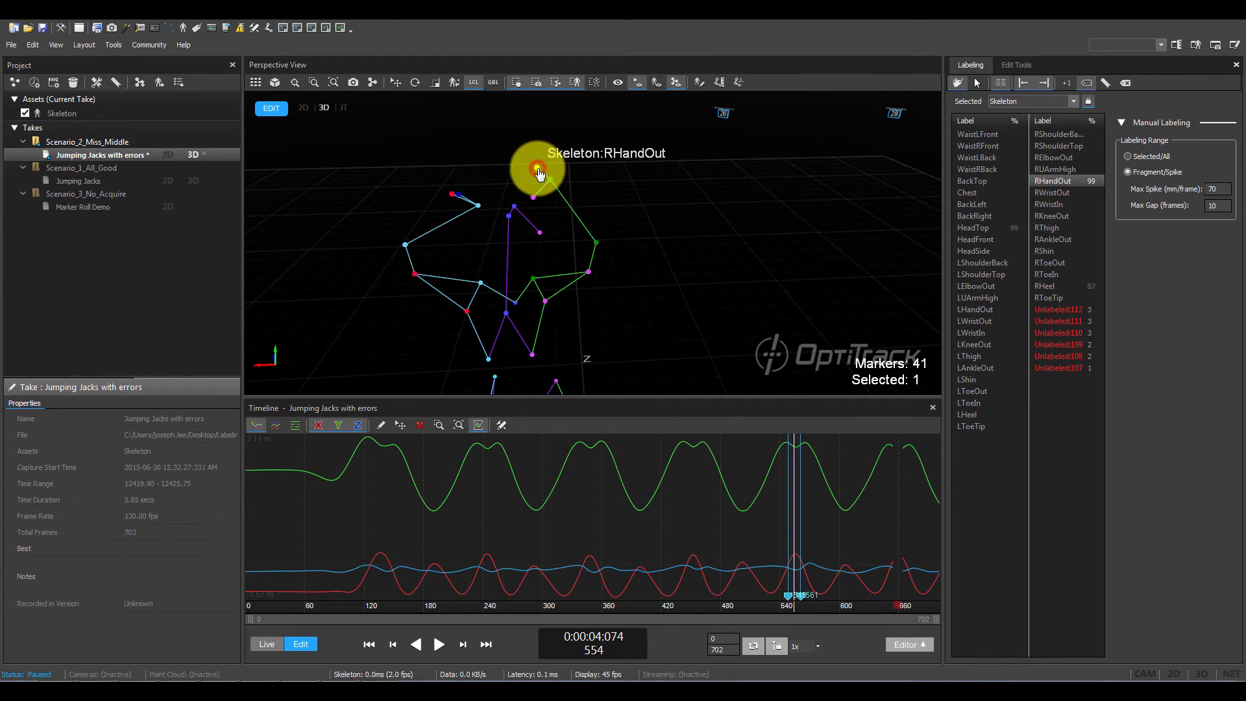
key("a")
left_click(536, 187)
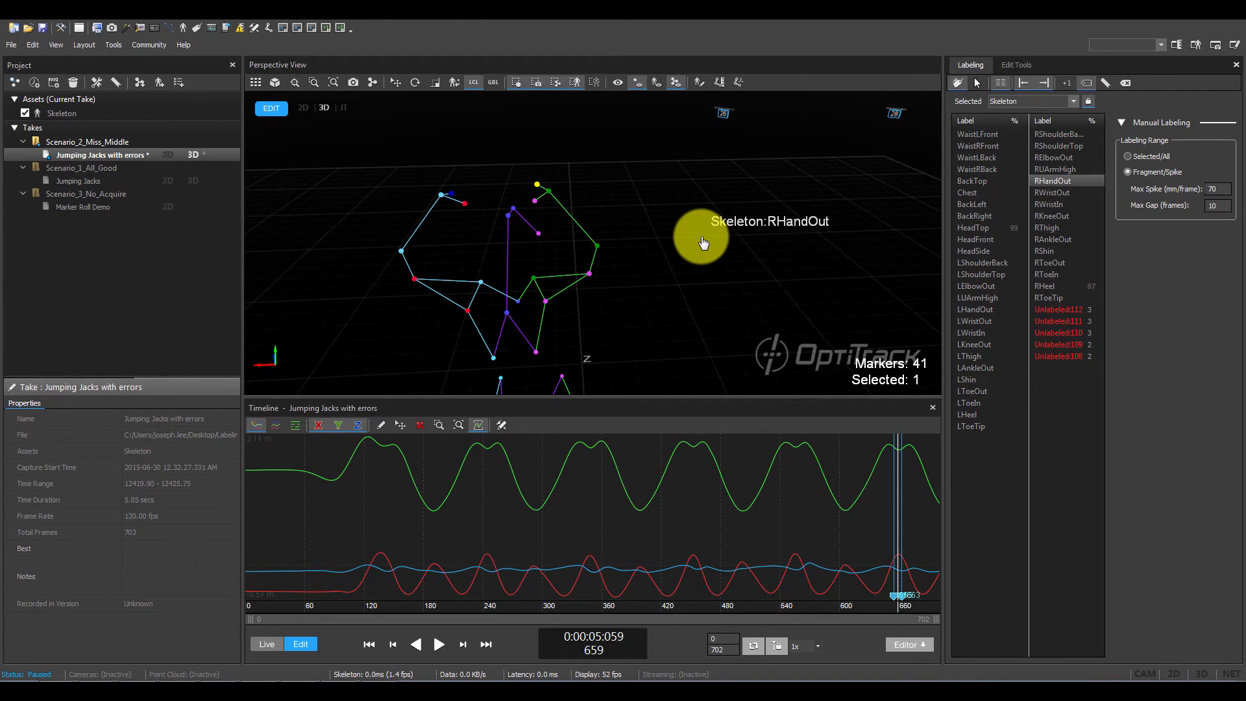
- Select the RHeel label and scrub to frame 180, just before the first gap in its trajectory
left_click(676, 350)
mouse_move(676, 350)
middle_mouse_down()
mouse_move(648, 339)
mouse_move(694, 214)
middle_mouse_up()
scroll(694, 215, "up", 2)
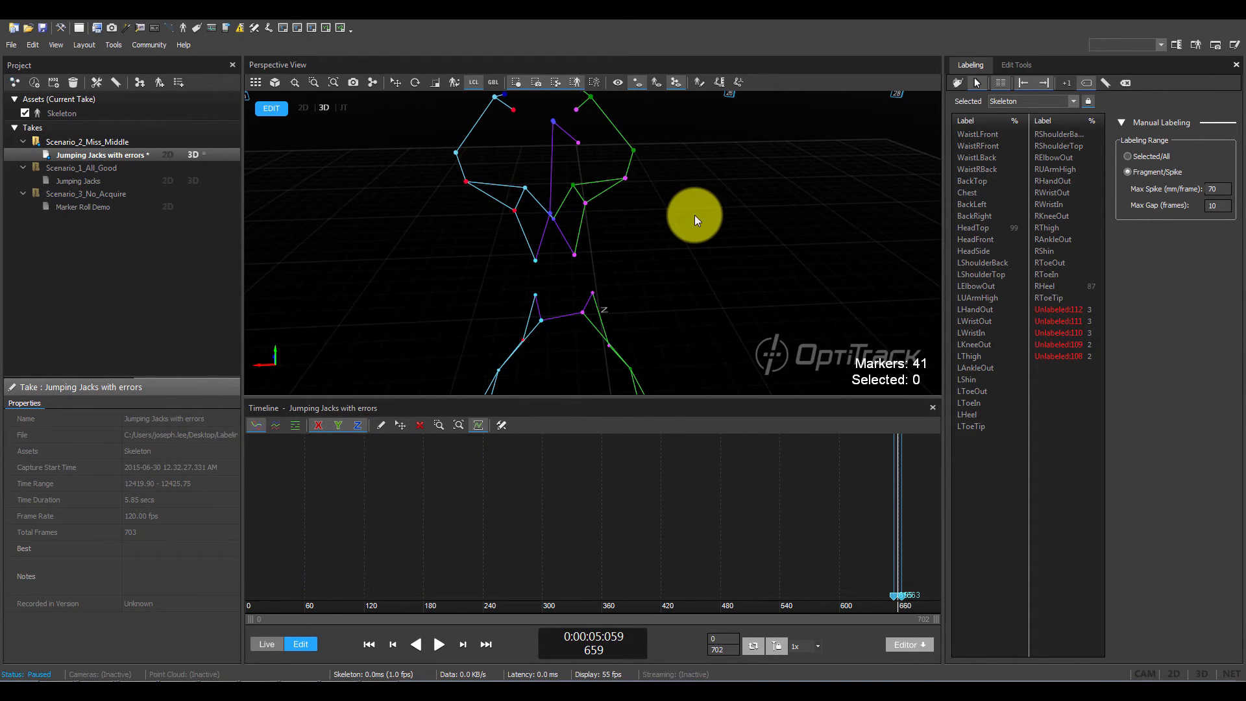
left_click(1045, 287)
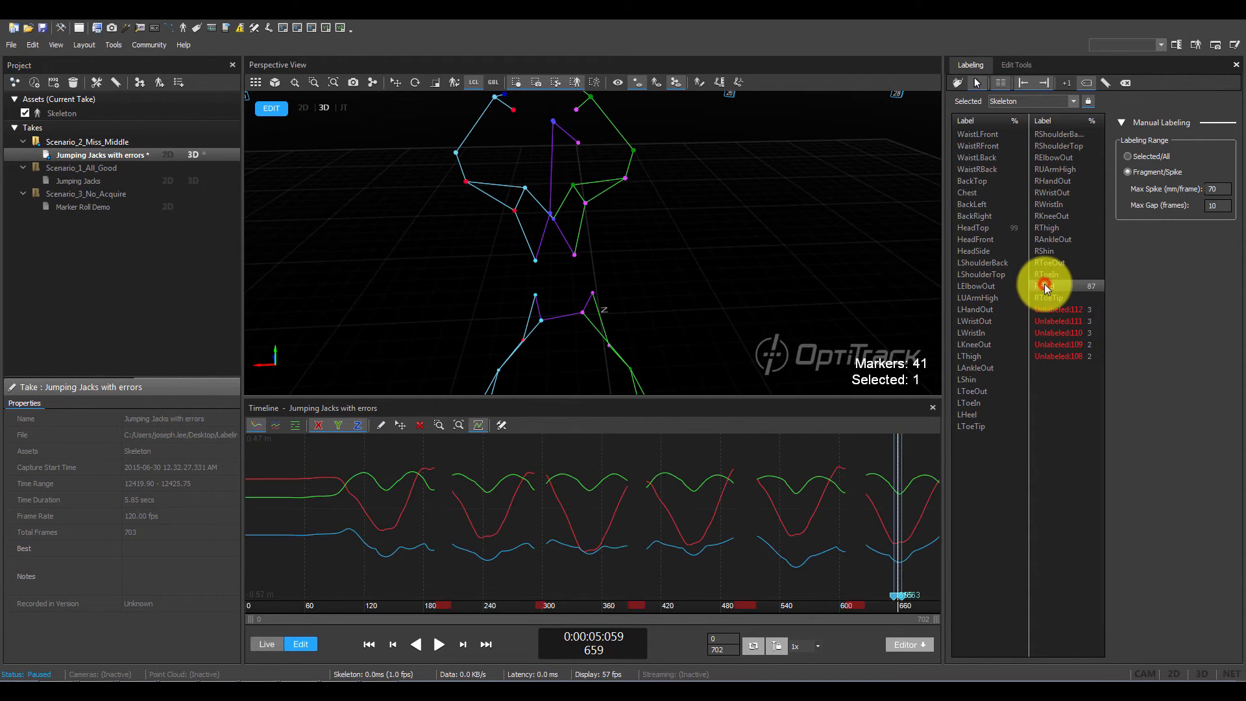
double_click(1045, 286)
scroll(628, 262, "down", 6)
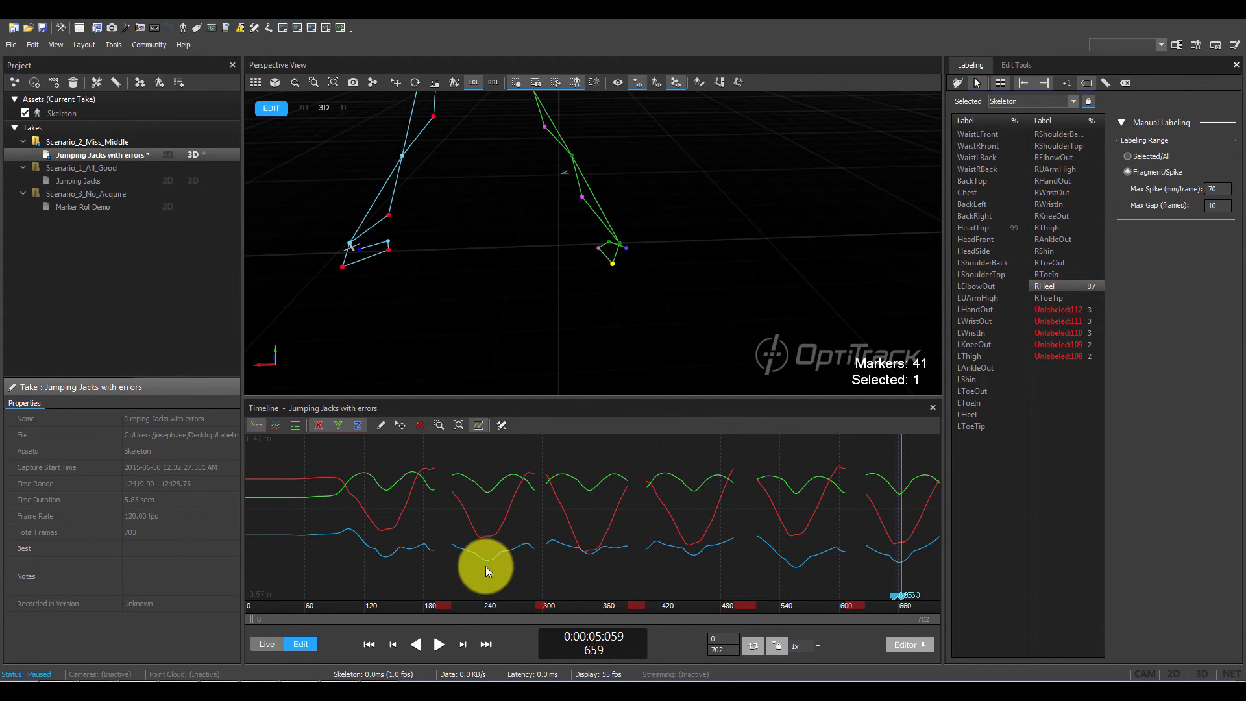
left_click_drag(446, 601, 424, 589)
scroll(488, 236, "up", 6)
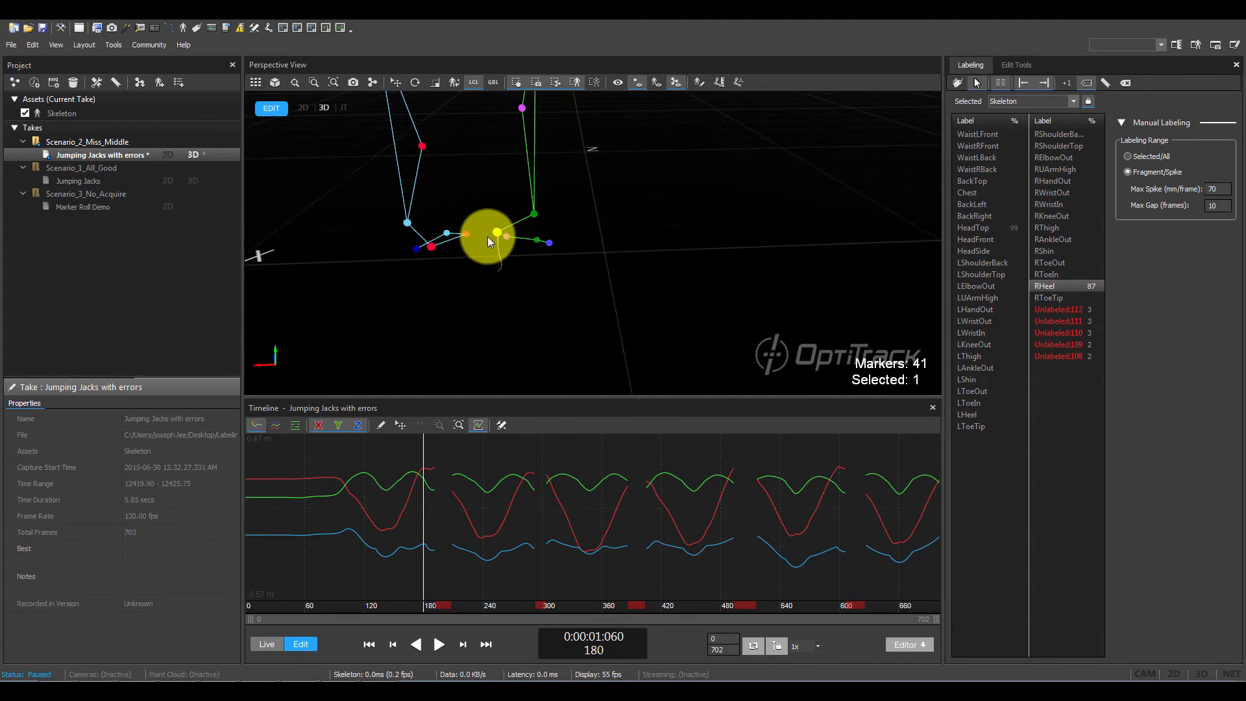
- In QuickLabel mode, assign the RHeel label to the unlabeled right heel marker at frame 196
key("d")
key("Right")
key("Right")
key("Right")
key("Right")
key("Right")
key("Right")
key("Right")
key("Right")
key("Right")
key("Right")
key("Right")
key("Right")
key("Right")
key("Right")
key("Right")
key("Right")
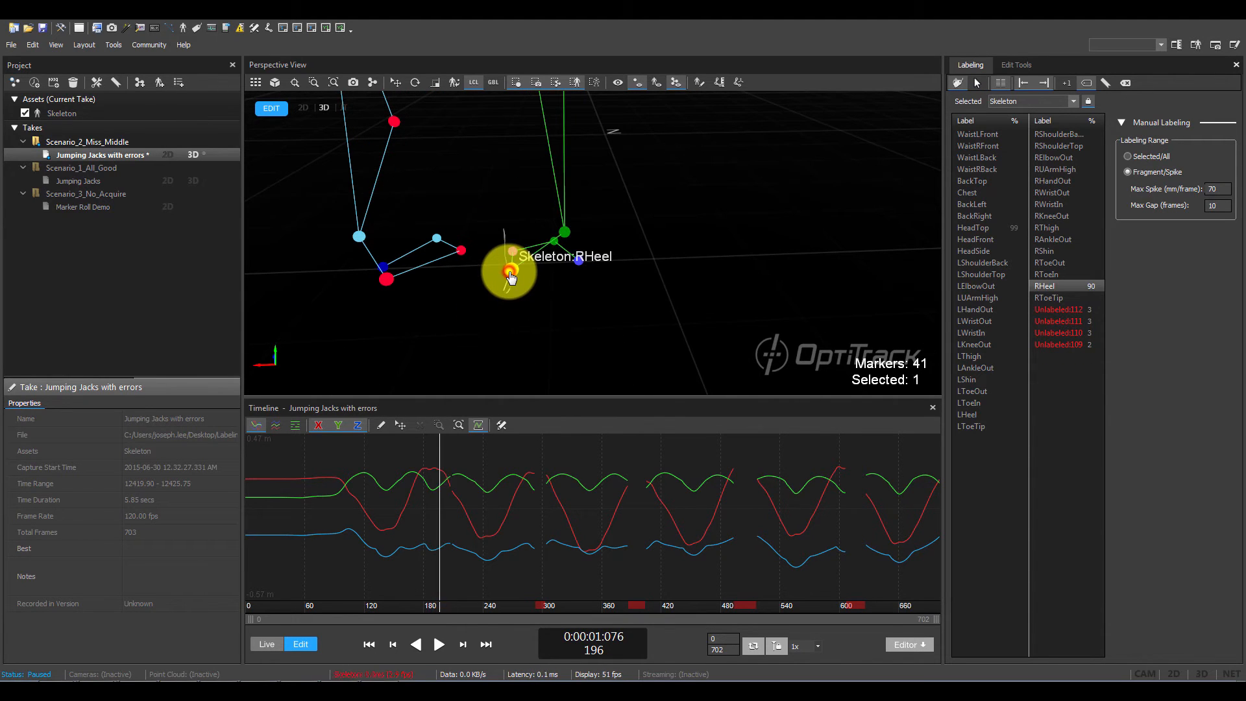
- Jump through the remaining RHeel gaps and label the unlabeled right heel marker in each, including at frames 298, 505 and 616
key("Right")
key("Right")
key("Right")
key("Right")
key("Right")
key("Right")
key("Right")
key("Right")
key("Right")
key("Right")
key("Right")
key("Right")
key("z")
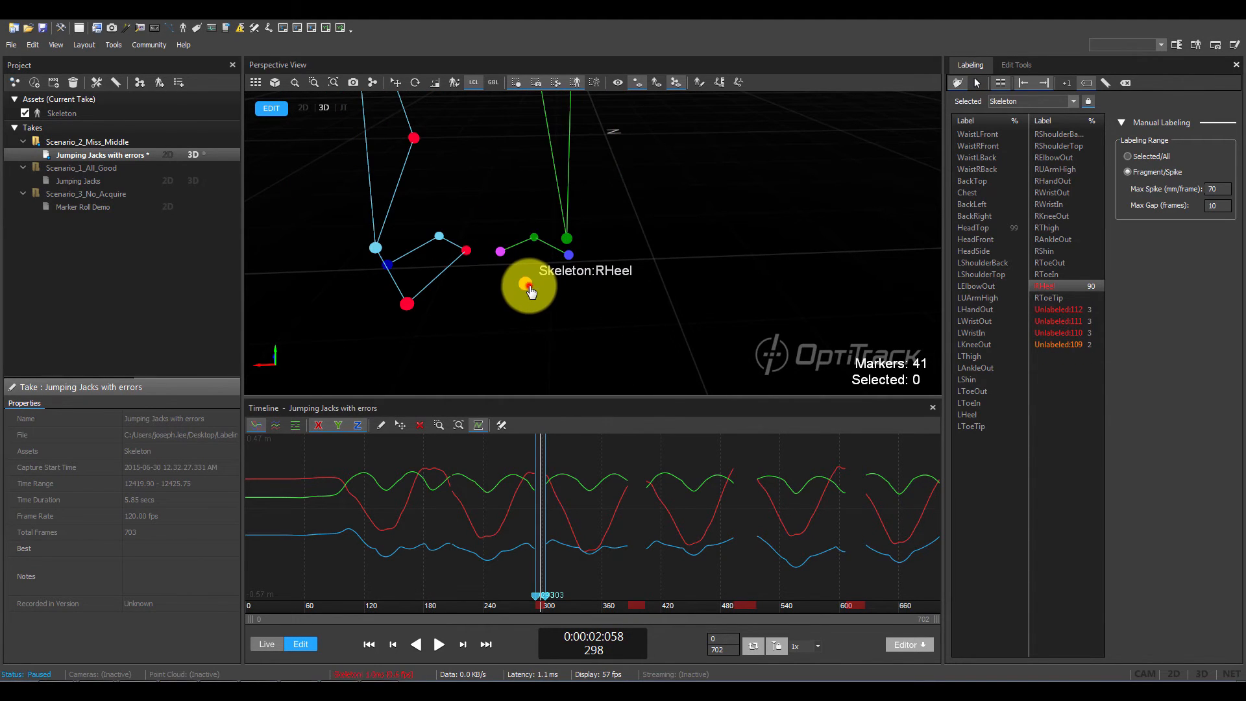
left_click(526, 285)
key("z")
left_click(565, 297)
key("z")
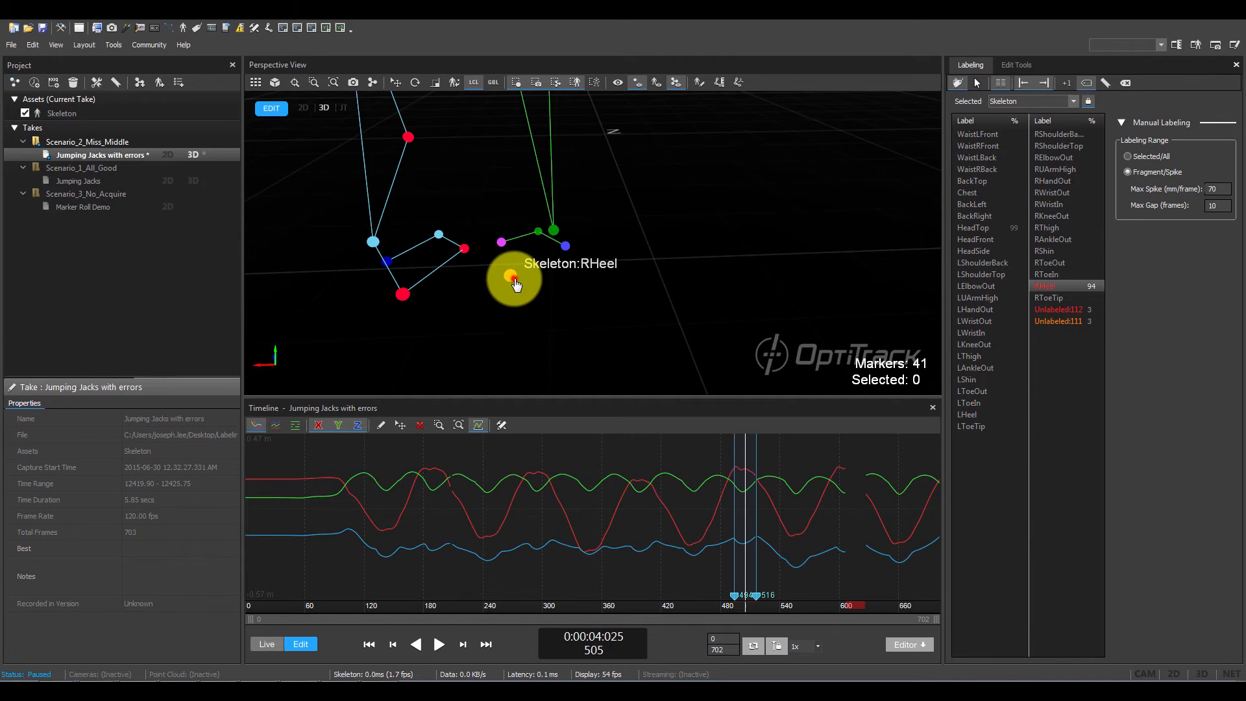
left_click(511, 278)
key("z")
key("z")
left_click(522, 263)
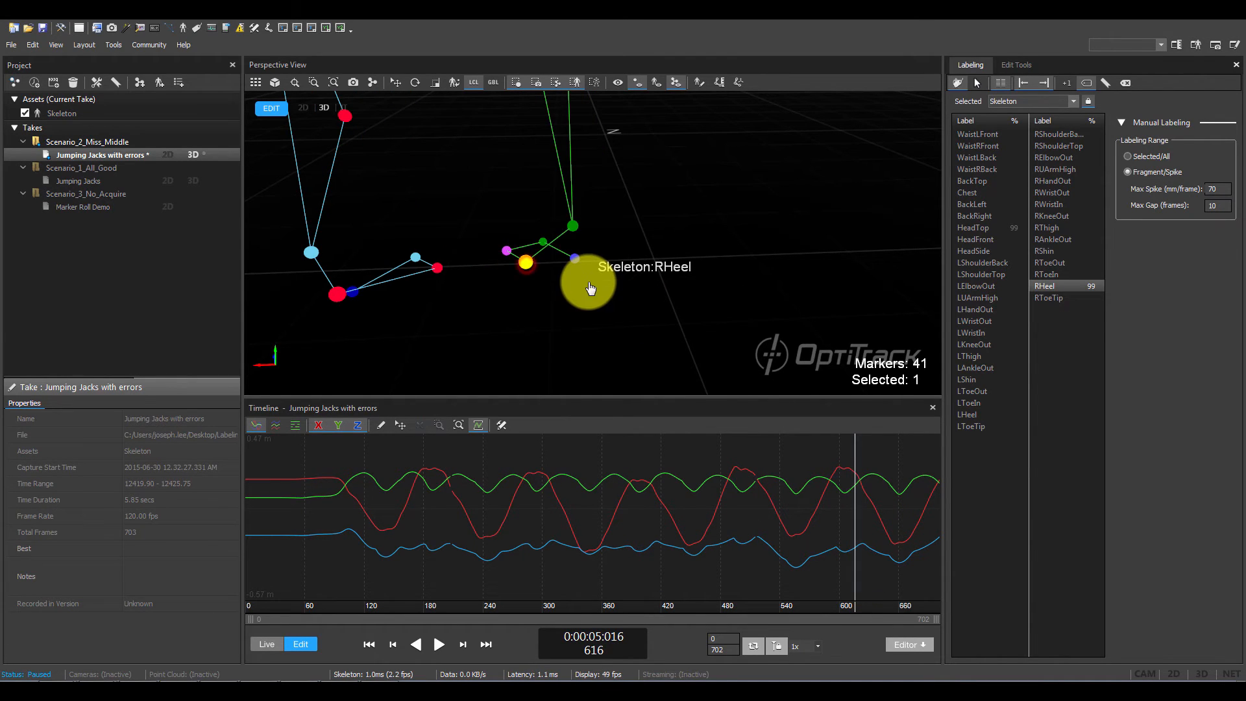
- Deselect all markers, view the whole skeleton, and play back the take to check the labeling
left_click(707, 324)
scroll(707, 324, "down", 10)
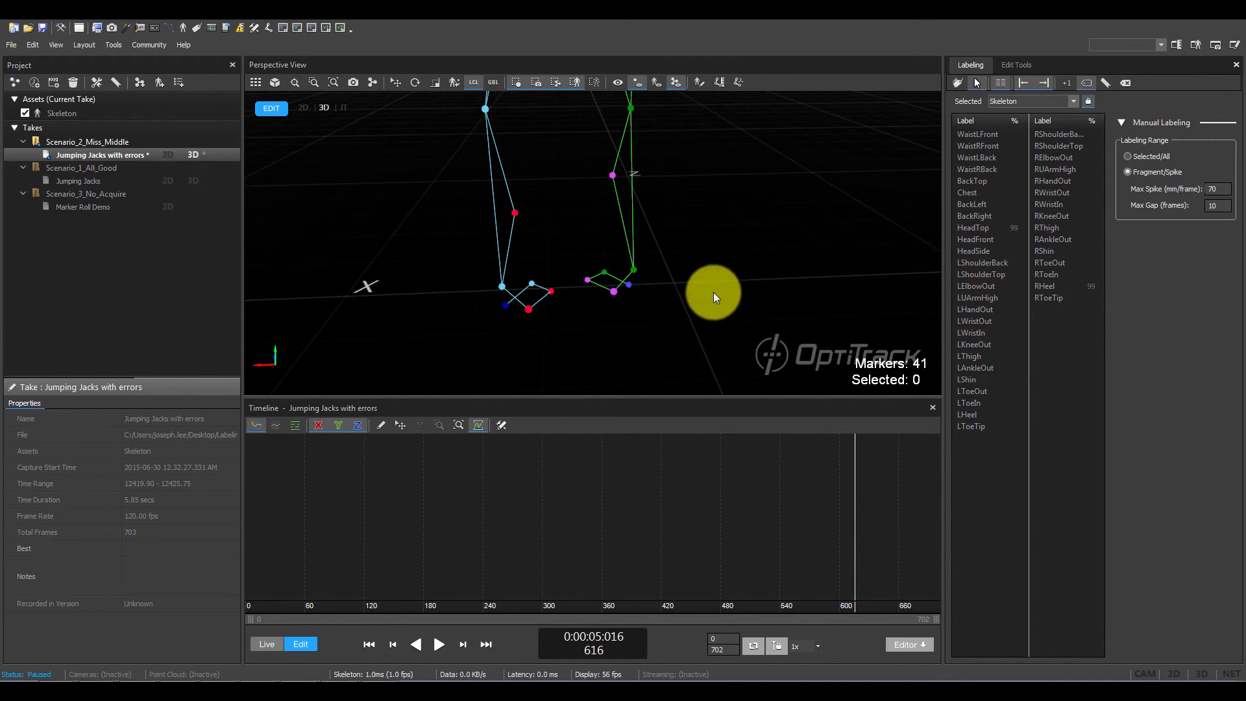
middle_click_drag(656, 206, 572, 275)
right_click_drag(573, 275, 917, 222)
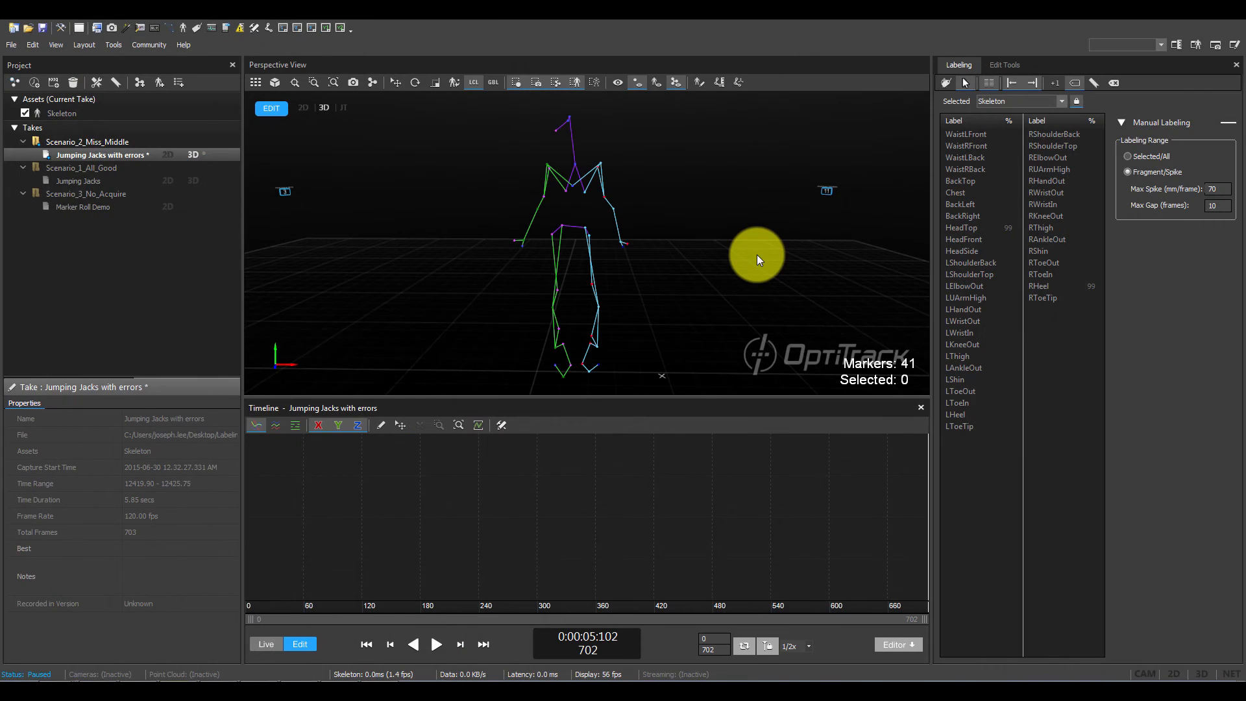
key("space")
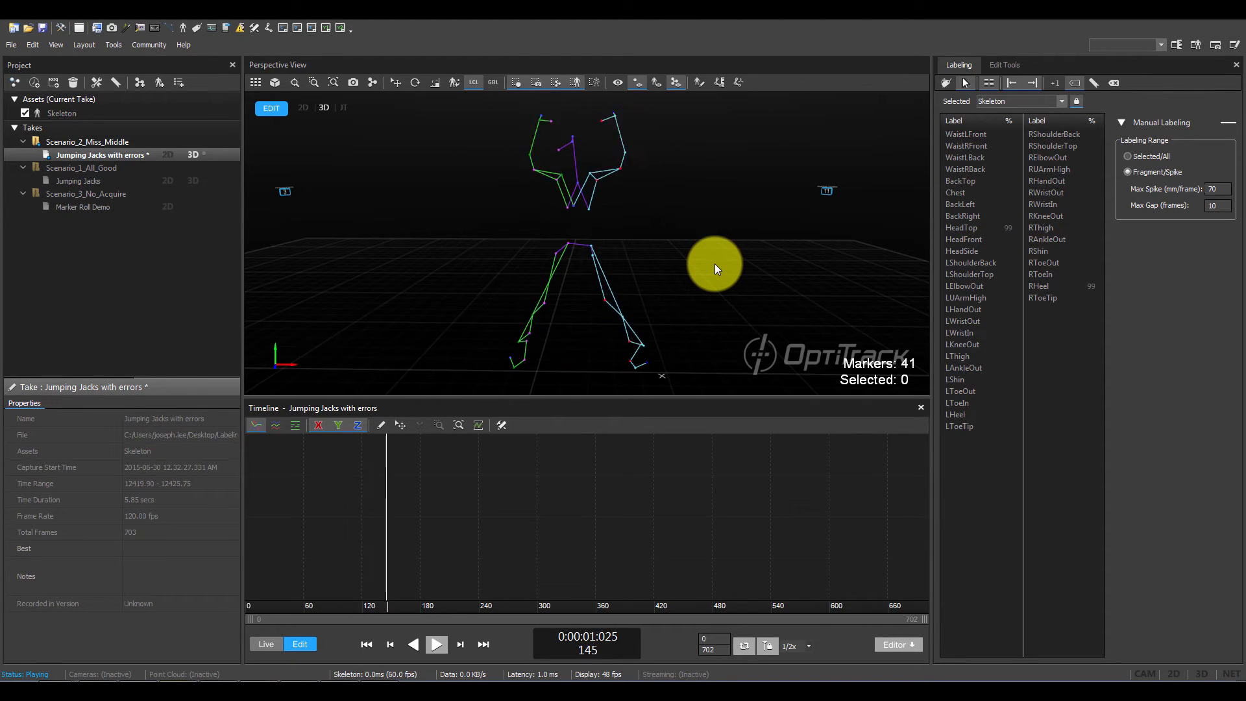
right_click_drag(714, 264, 712, 275)
scroll(712, 275, "down", 1)
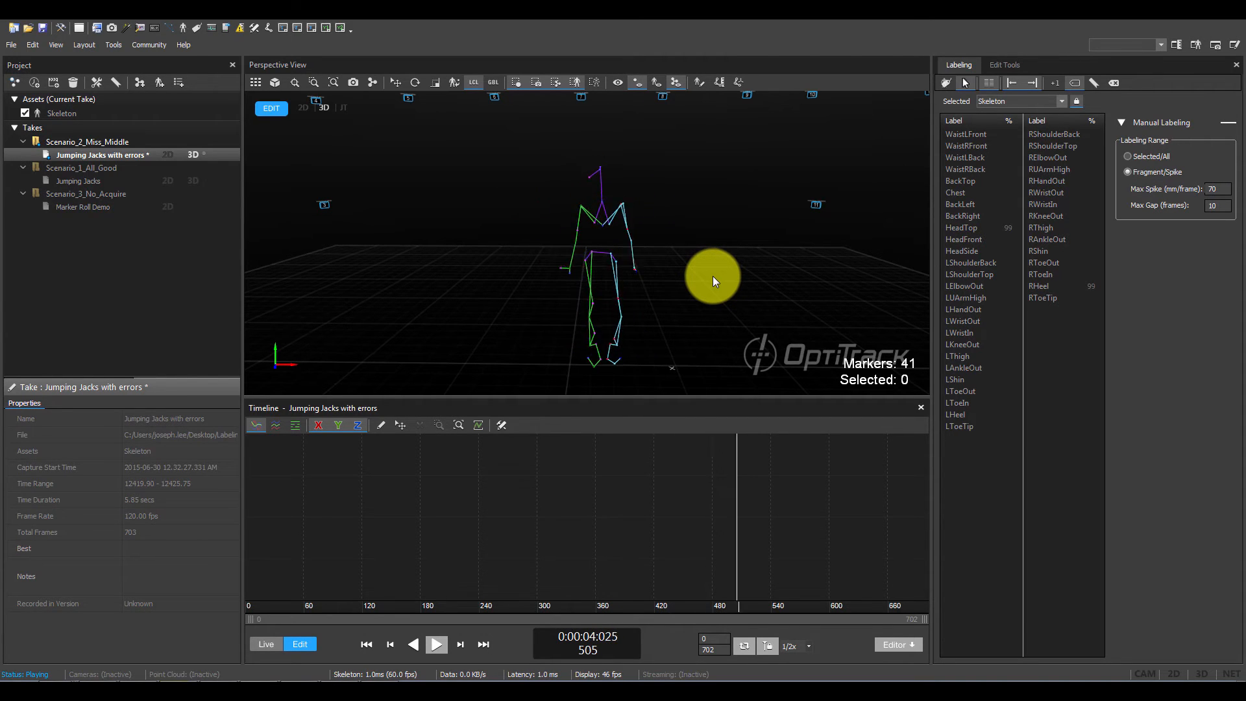
key("space")
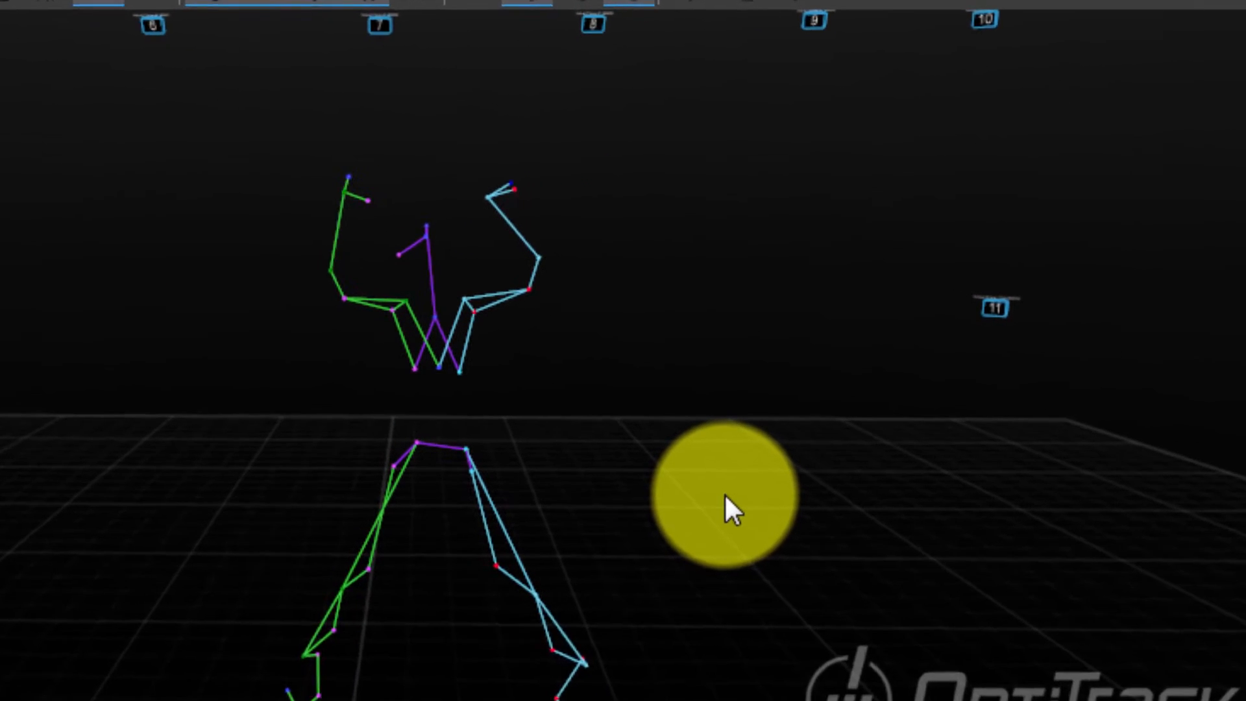
key("space")
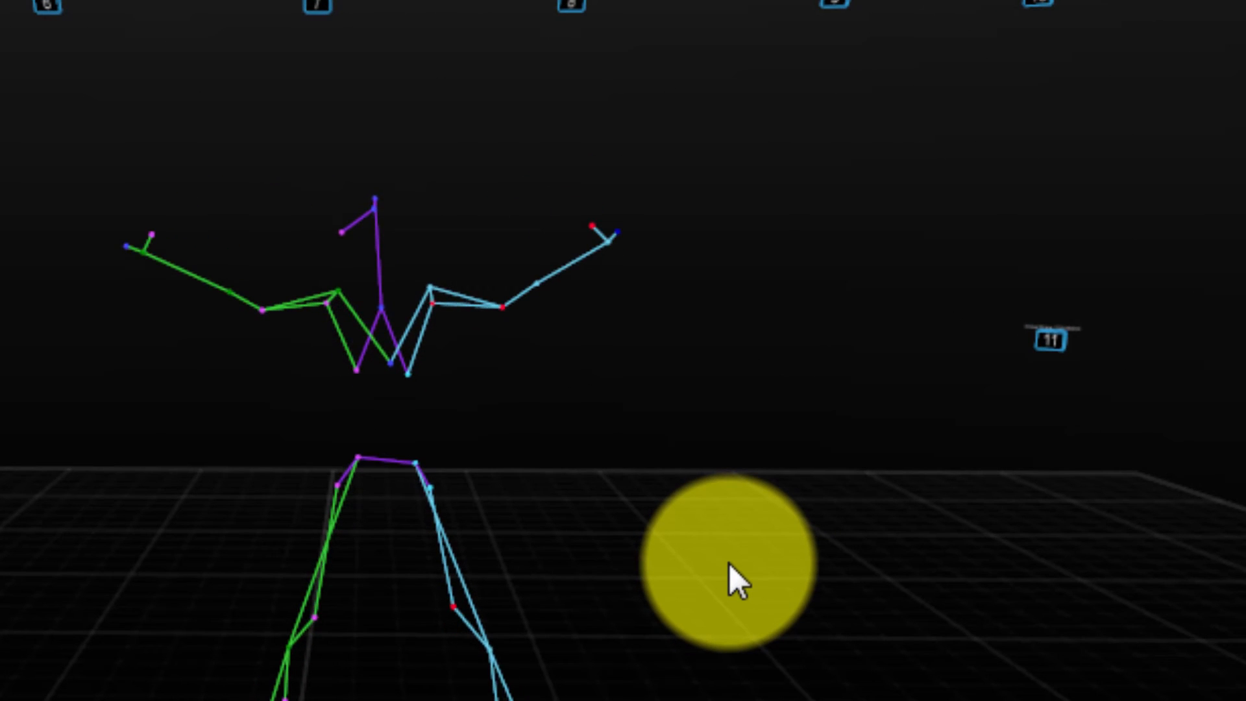
- Select the LWristOut marker on the left wrist and inspect its trajectory curves around frame 558
scroll(522, 208, "up", 5)
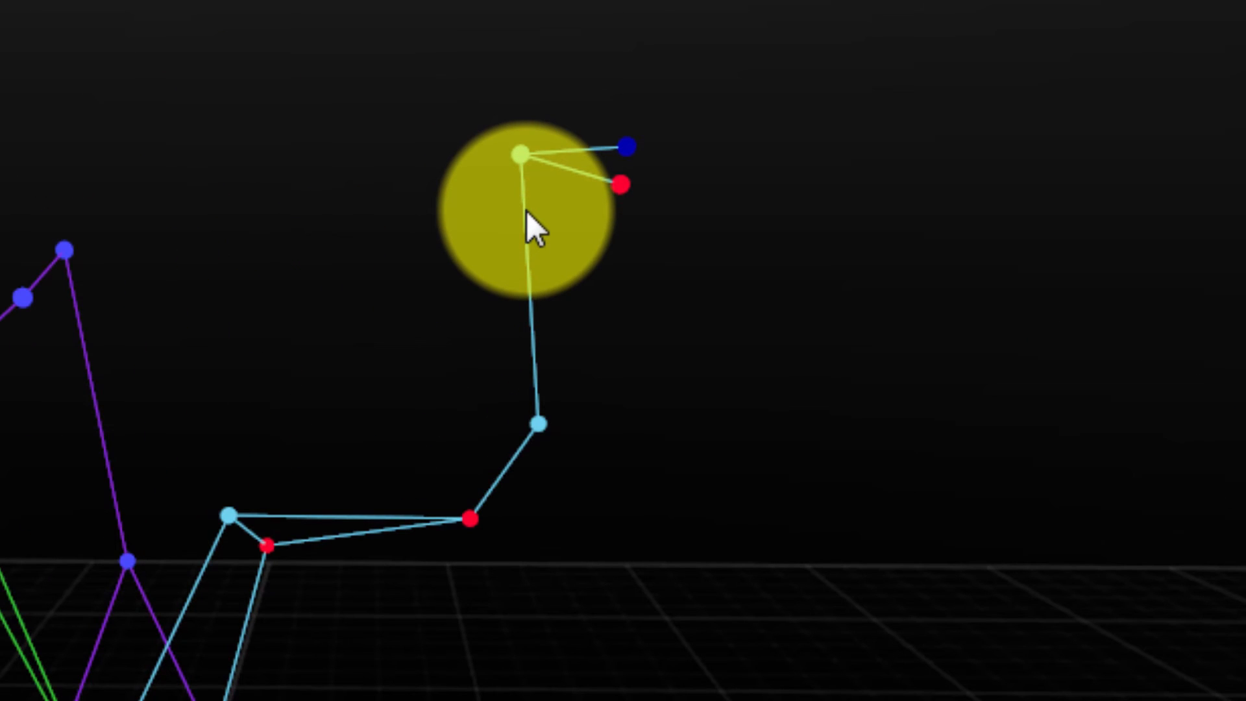
left_click_drag(497, 119, 544, 174)
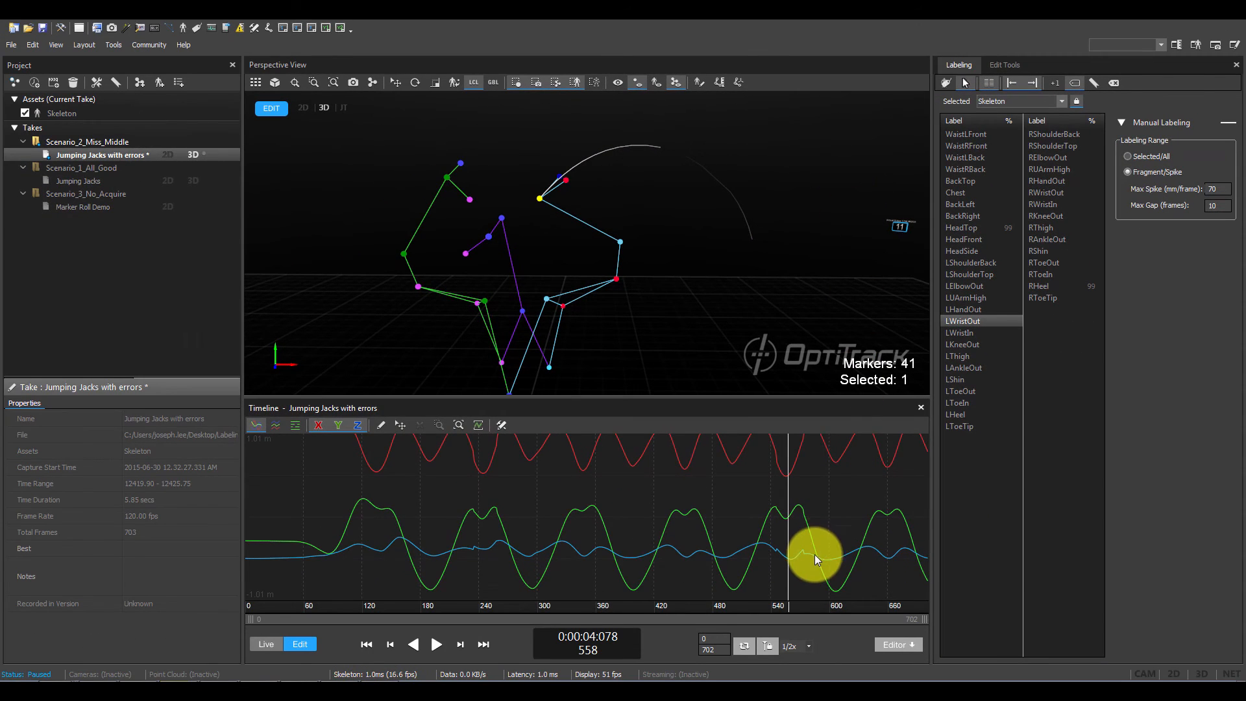
right_click_drag(815, 555, 797, 310)
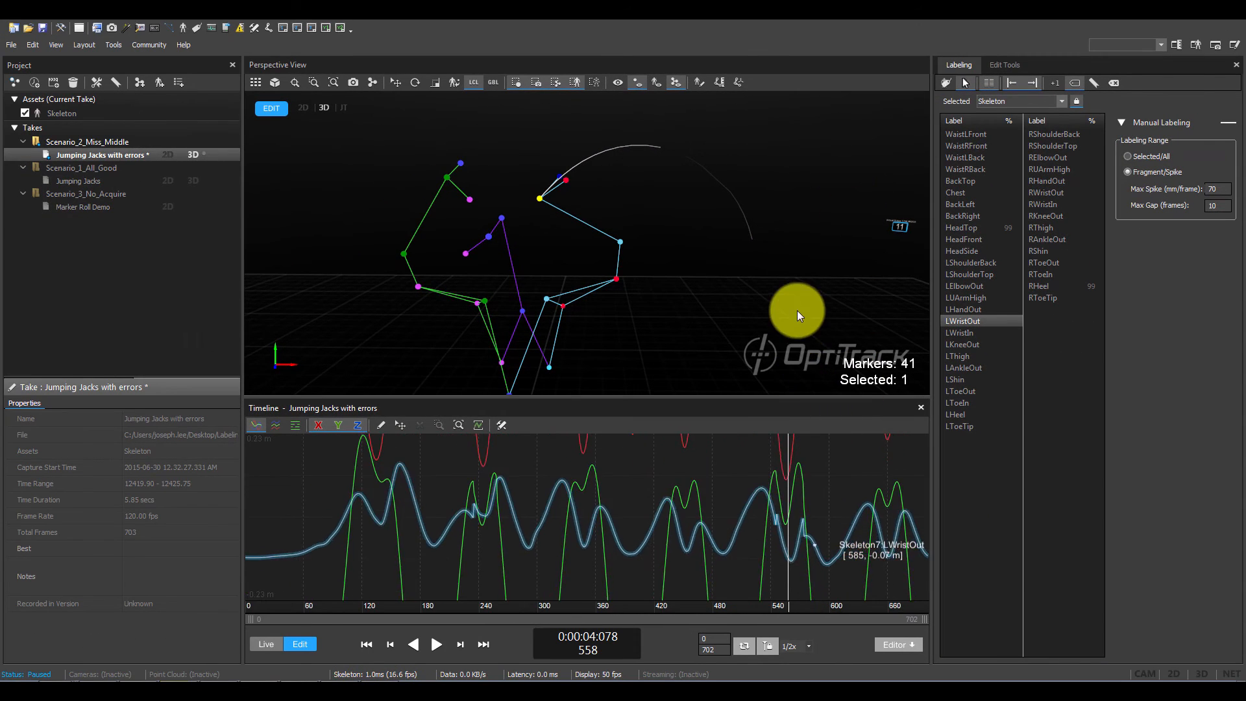
- Correct the swapped left wrist labels around frame 558 by reassigning LWristOut to the upper wrist marker and LWristIn to the lower one
right_click_drag(713, 558, 892, 548)
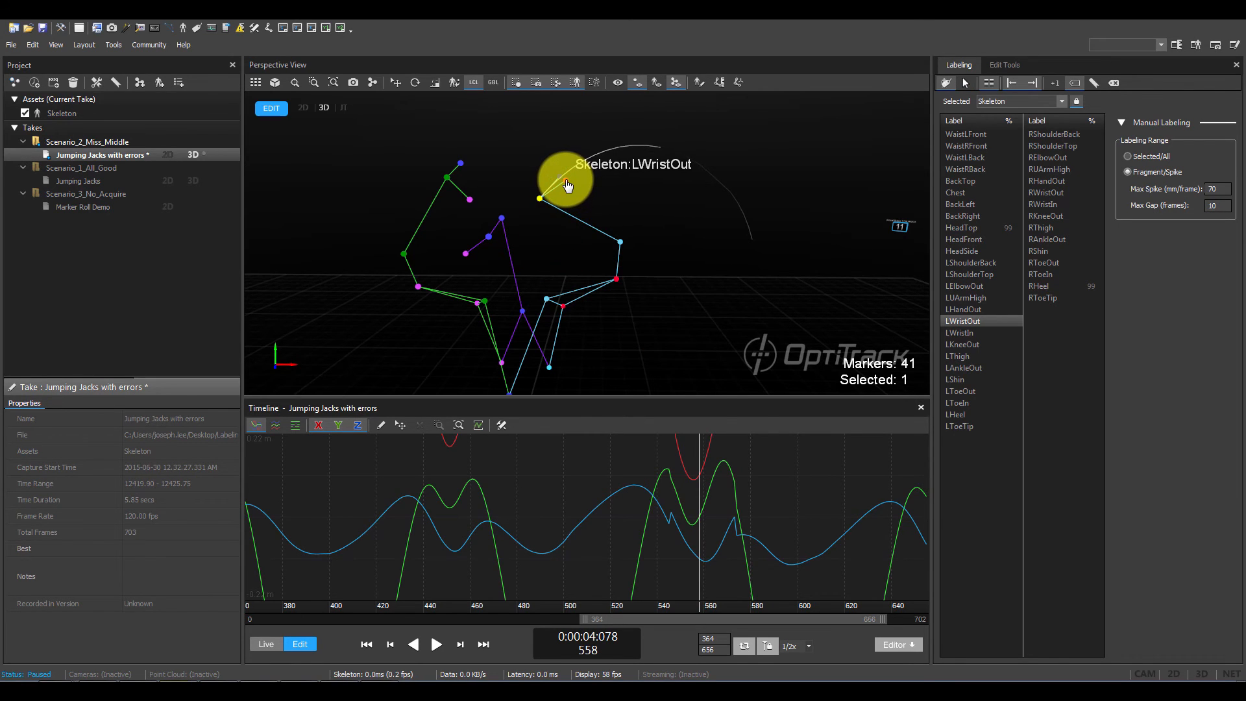
left_click(566, 182)
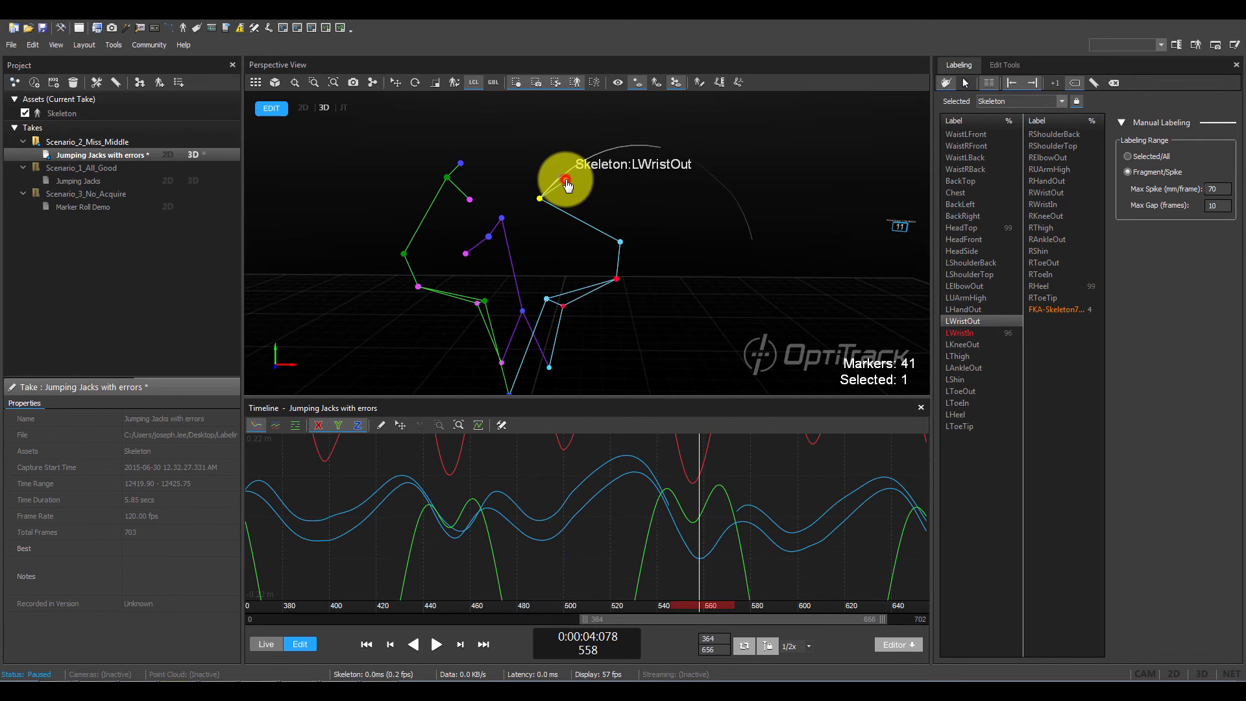
left_click(538, 198)
left_click(973, 333)
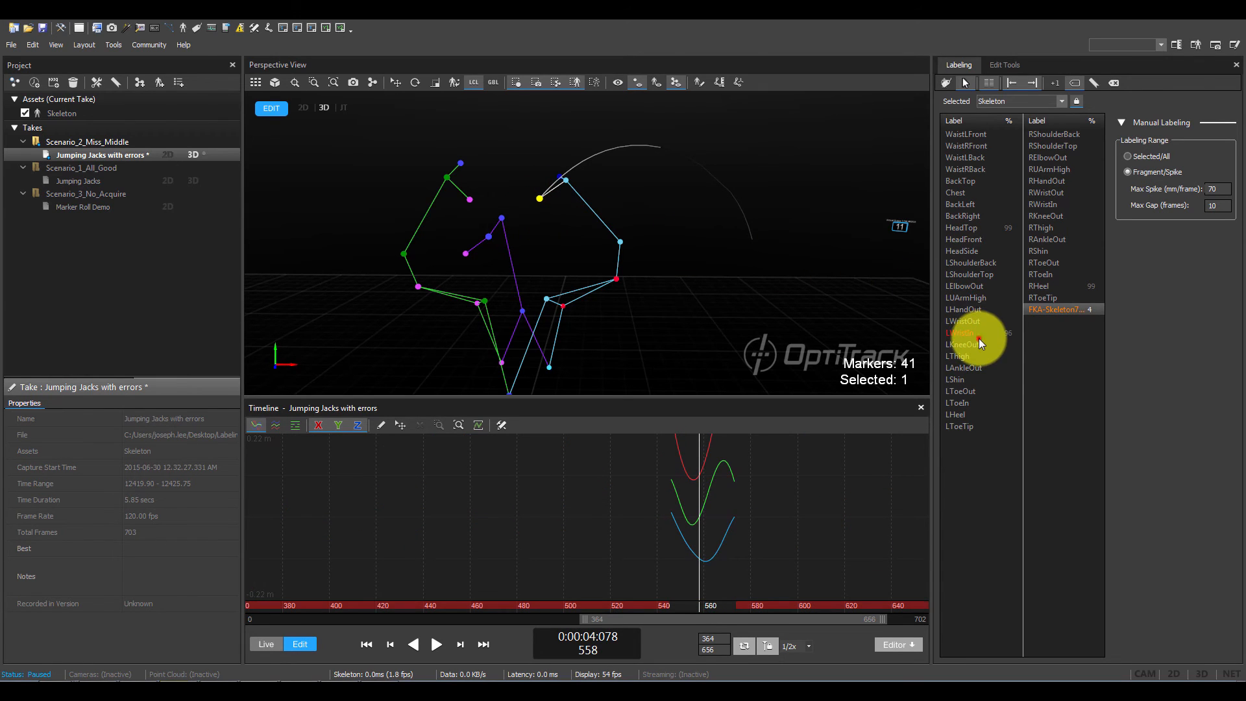
left_click(509, 232)
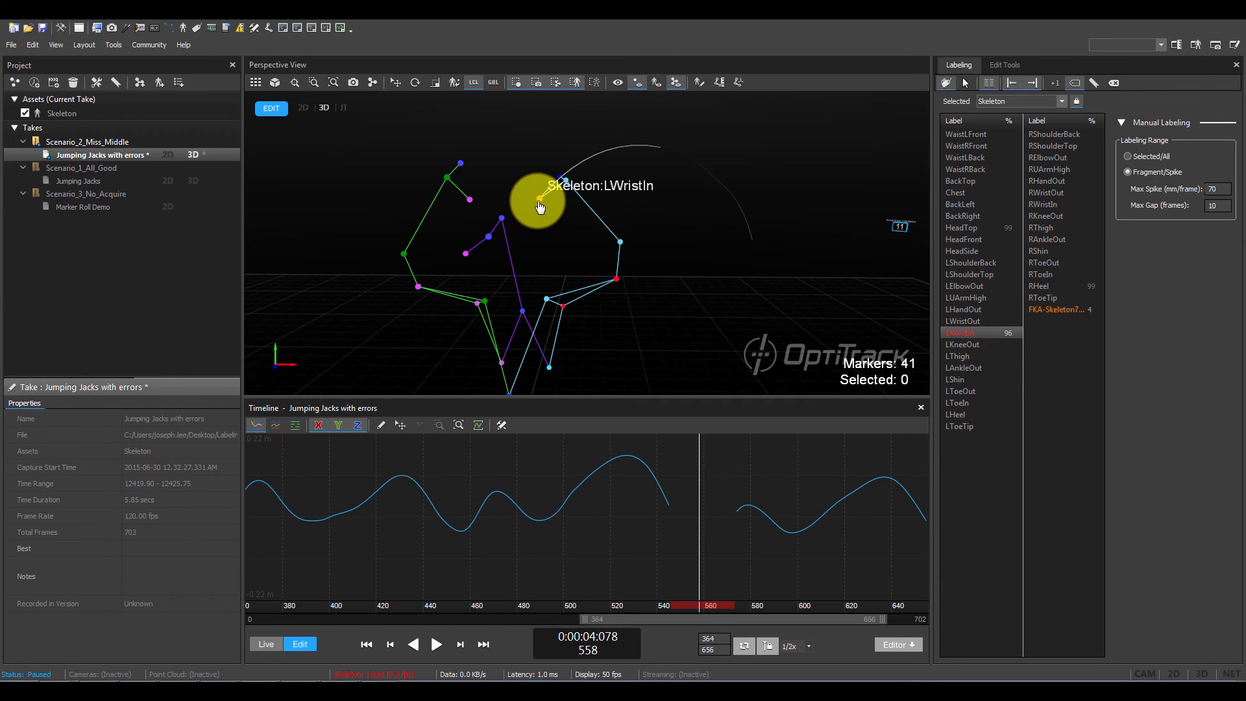
left_click(540, 200)
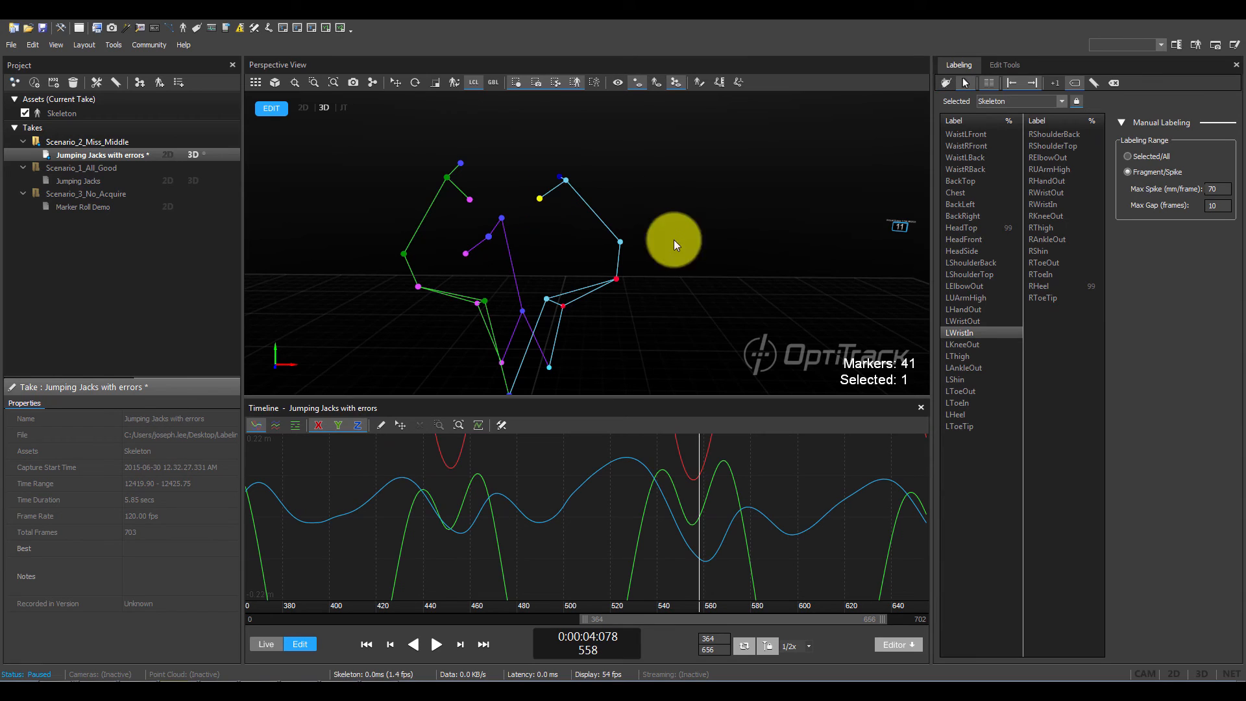
left_click(728, 257)
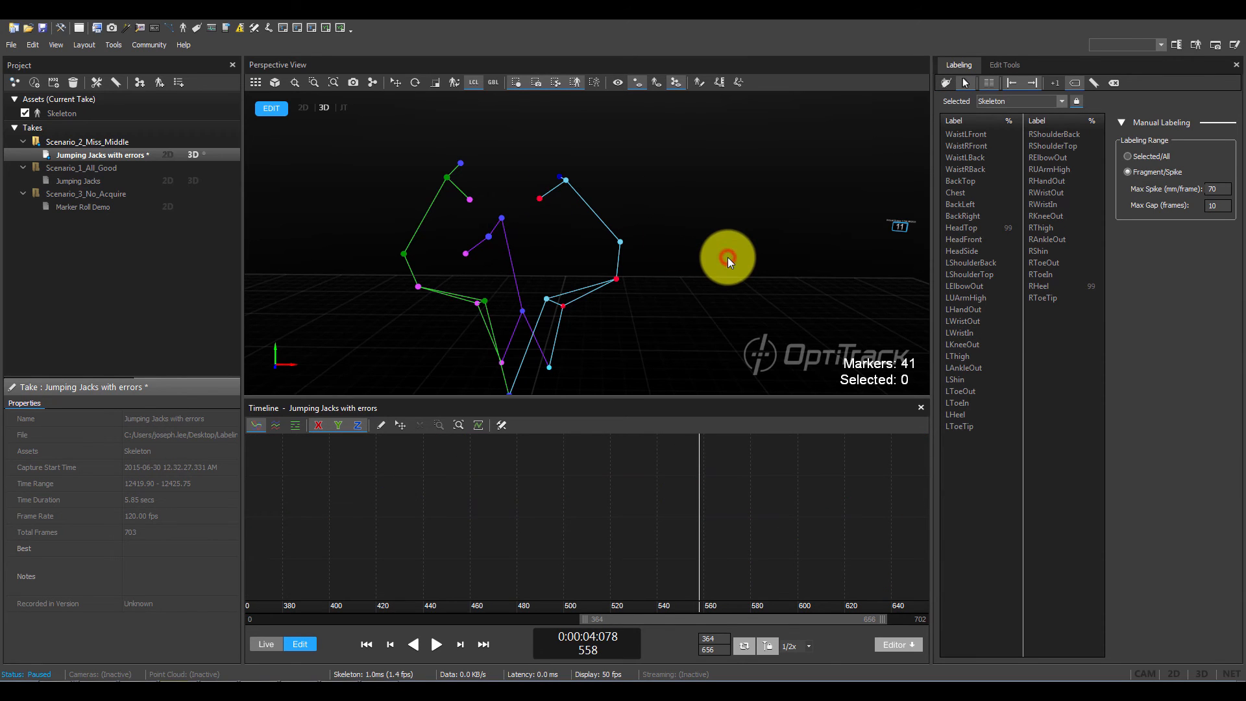
- Select the LWristIn marker, examine its trajectory curves over the full frame range, and play back the take to look for label swaps
left_click(540, 198)
right_click_drag(582, 506, 686, 528)
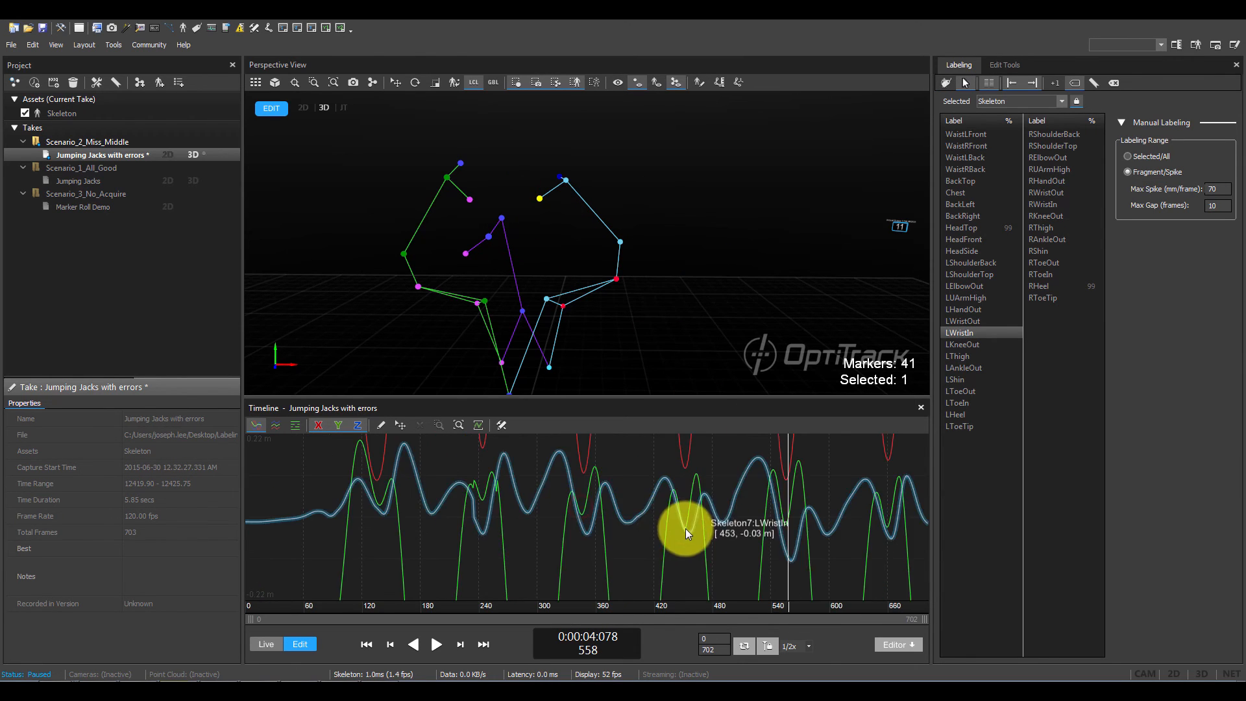
right_click_drag(662, 470, 667, 561)
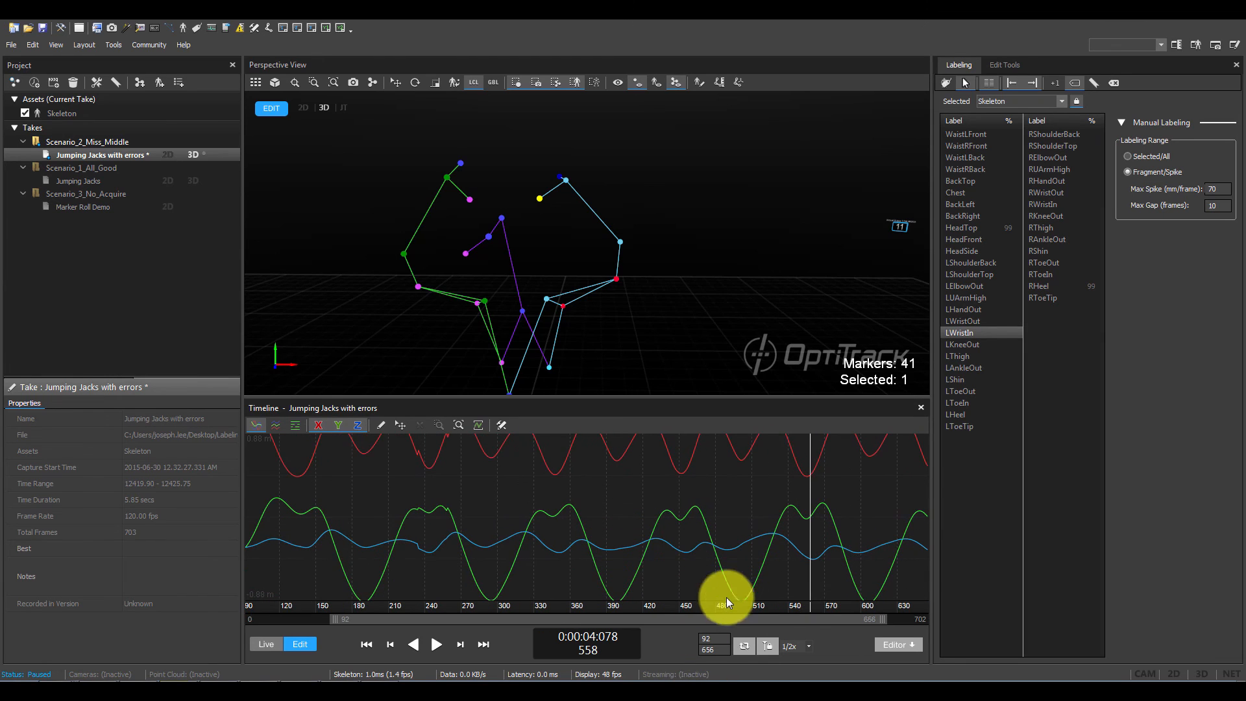
key("space")
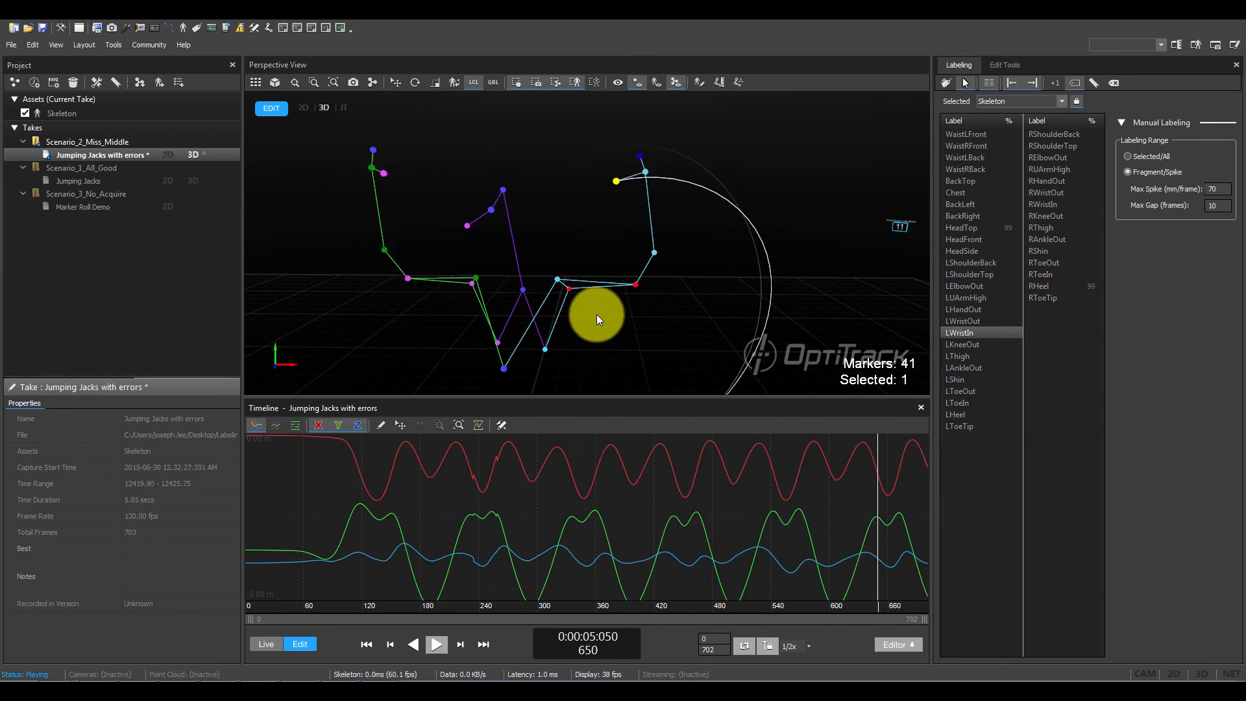
key("space")
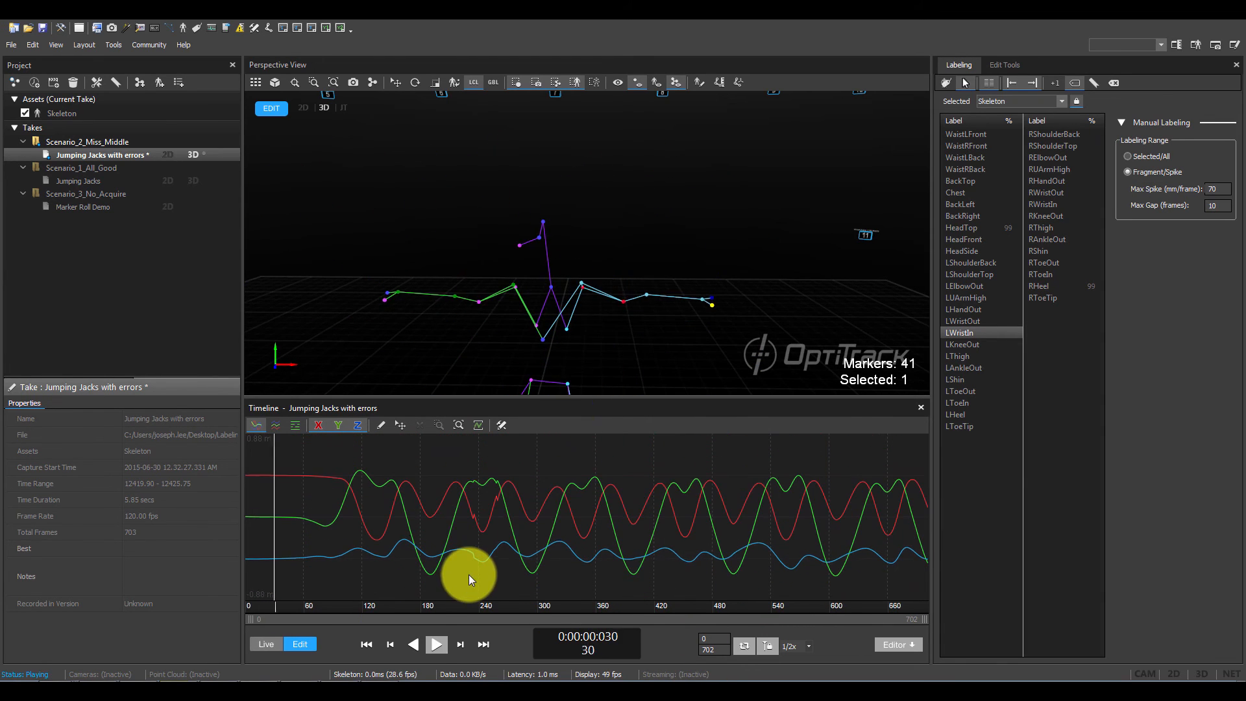
key("space")
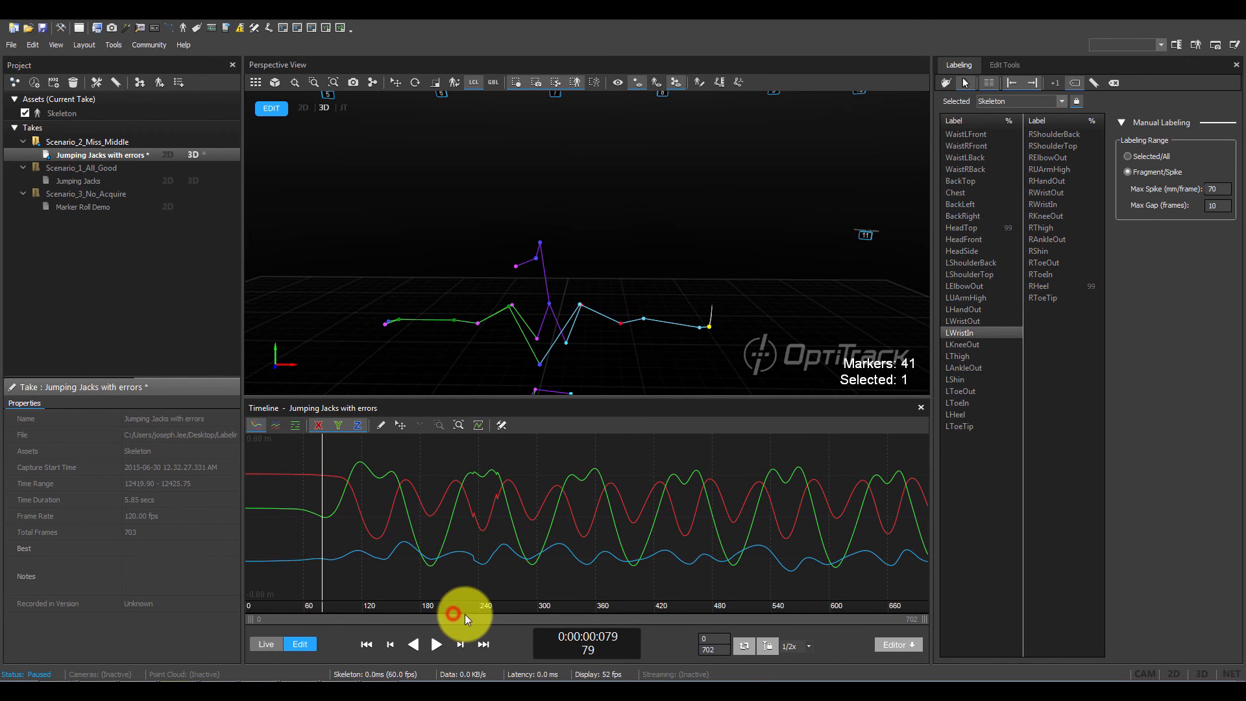
- At frame 244, correct the swapped left wrist labels by reassigning LWristIn and LWristOut to their proper markers
mouse_move(465, 617)
left_mouse_down()
mouse_move(496, 613)
mouse_move(482, 610)
left_mouse_up()
right_click_drag(493, 566, 510, 391)
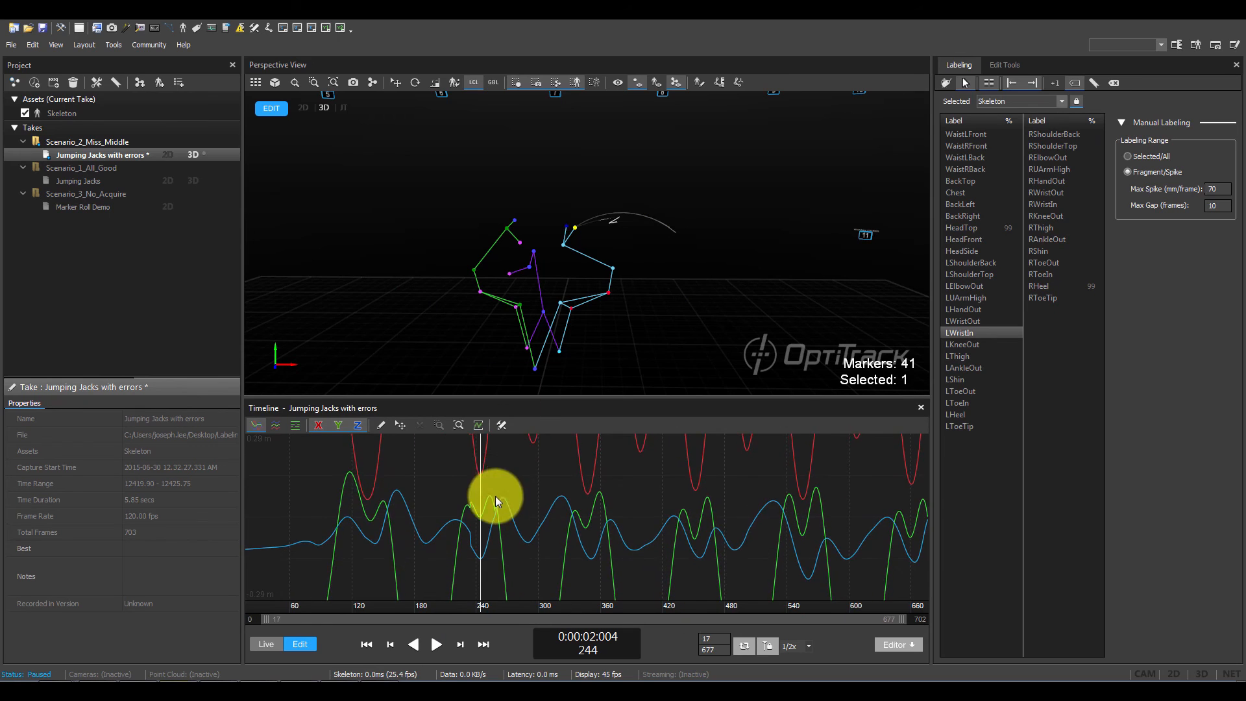
right_click_drag(496, 497, 738, 499)
middle_click_drag(430, 518, 474, 587)
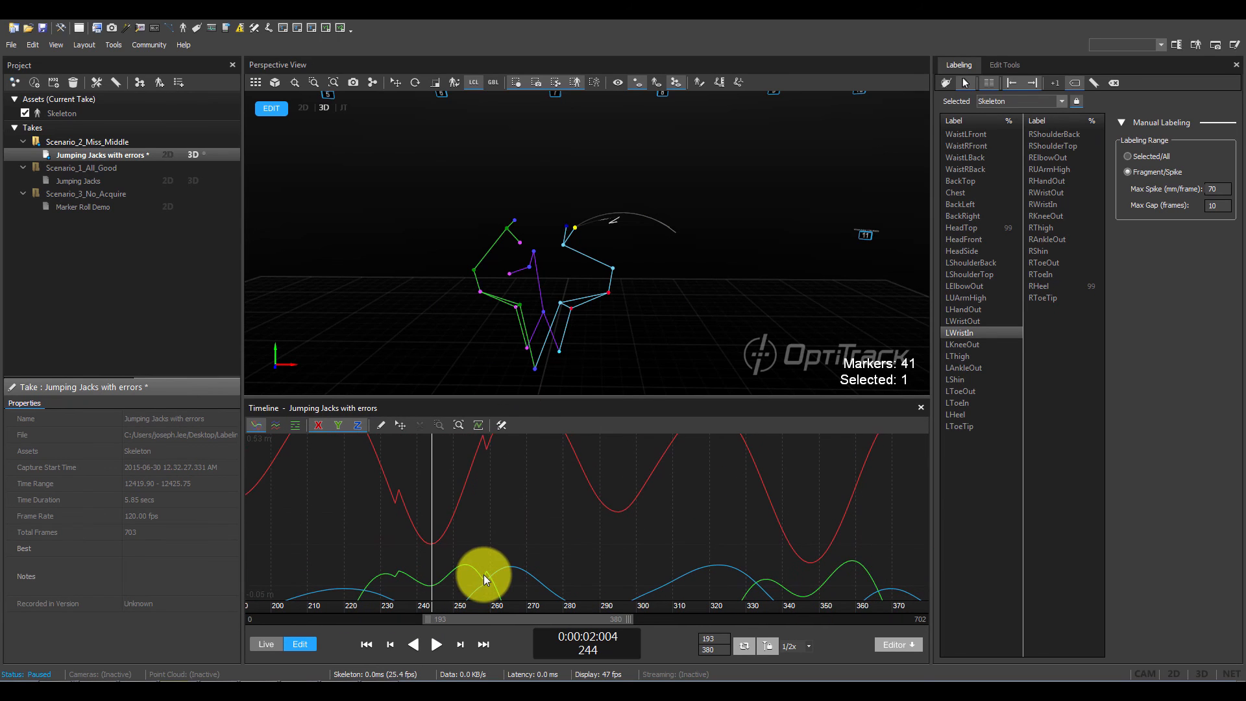
left_click(982, 333)
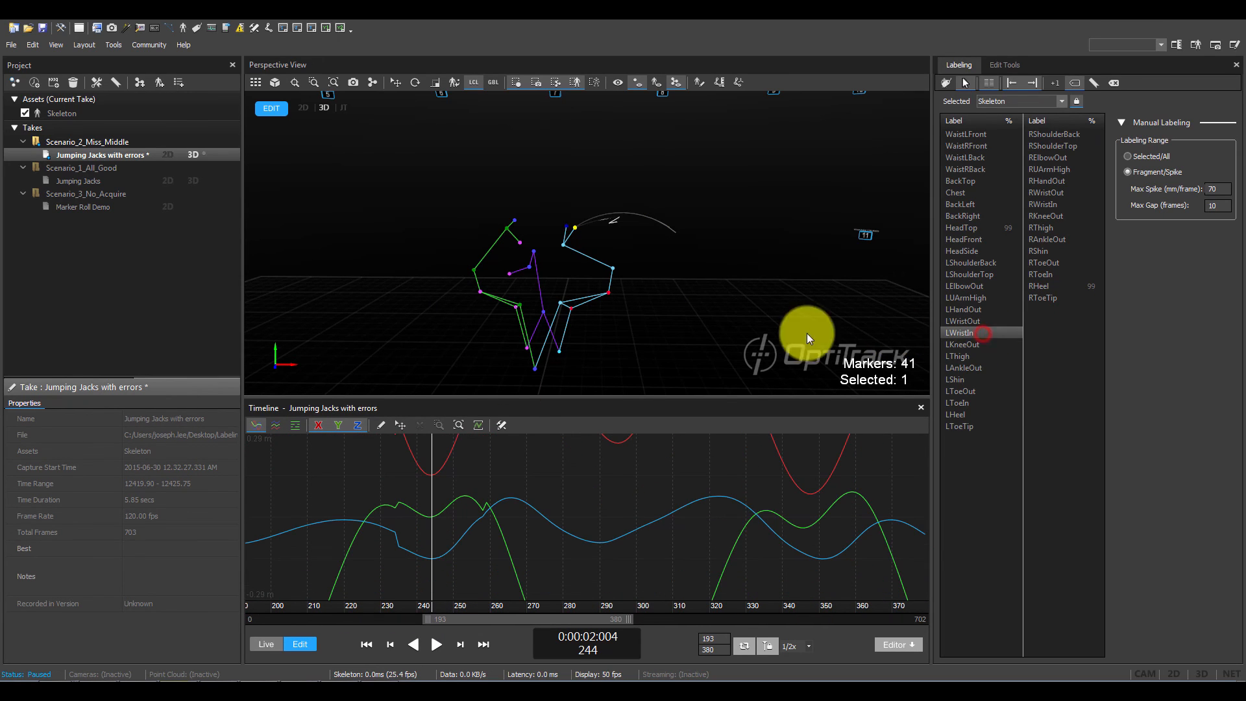
scroll(508, 230, "up", 2)
scroll(509, 233, "up", 2)
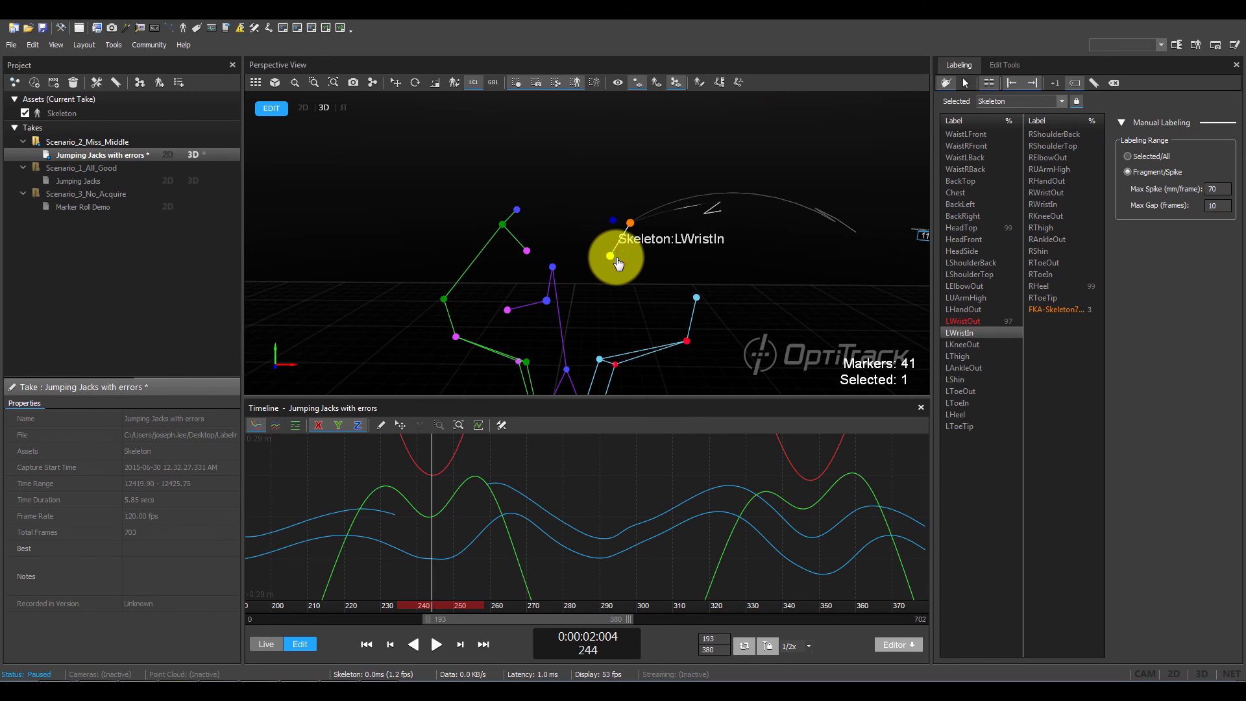
left_click(967, 321)
left_click(631, 227)
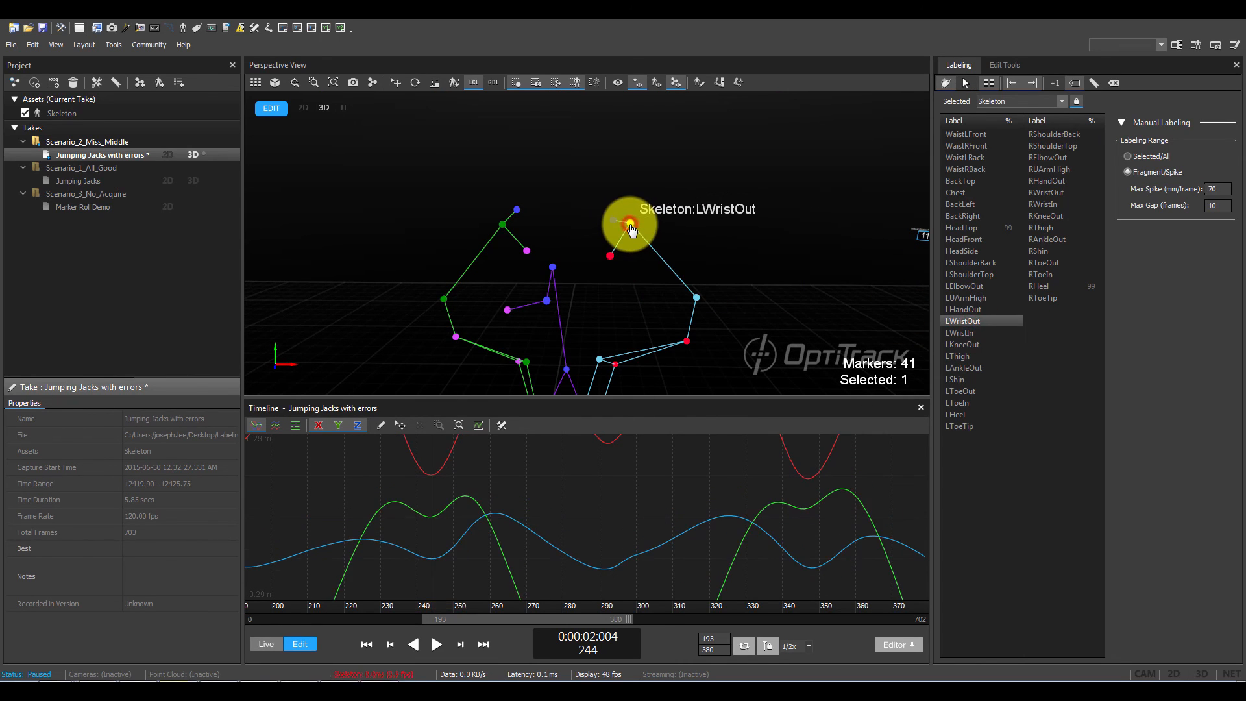
- Examine the LWristOut curves over the full frame range, play back the take with the whole skeleton in view, and deselect the marker
scroll(617, 294, "down", 4)
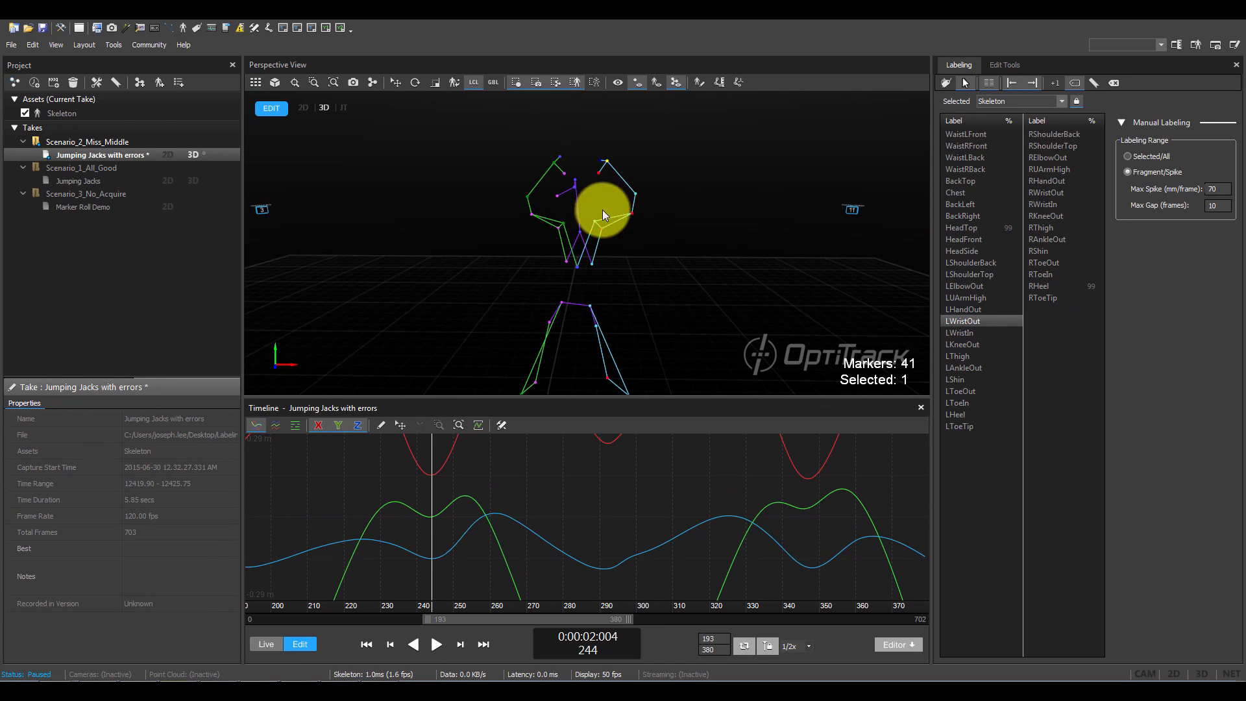
scroll(594, 517, "down", 5)
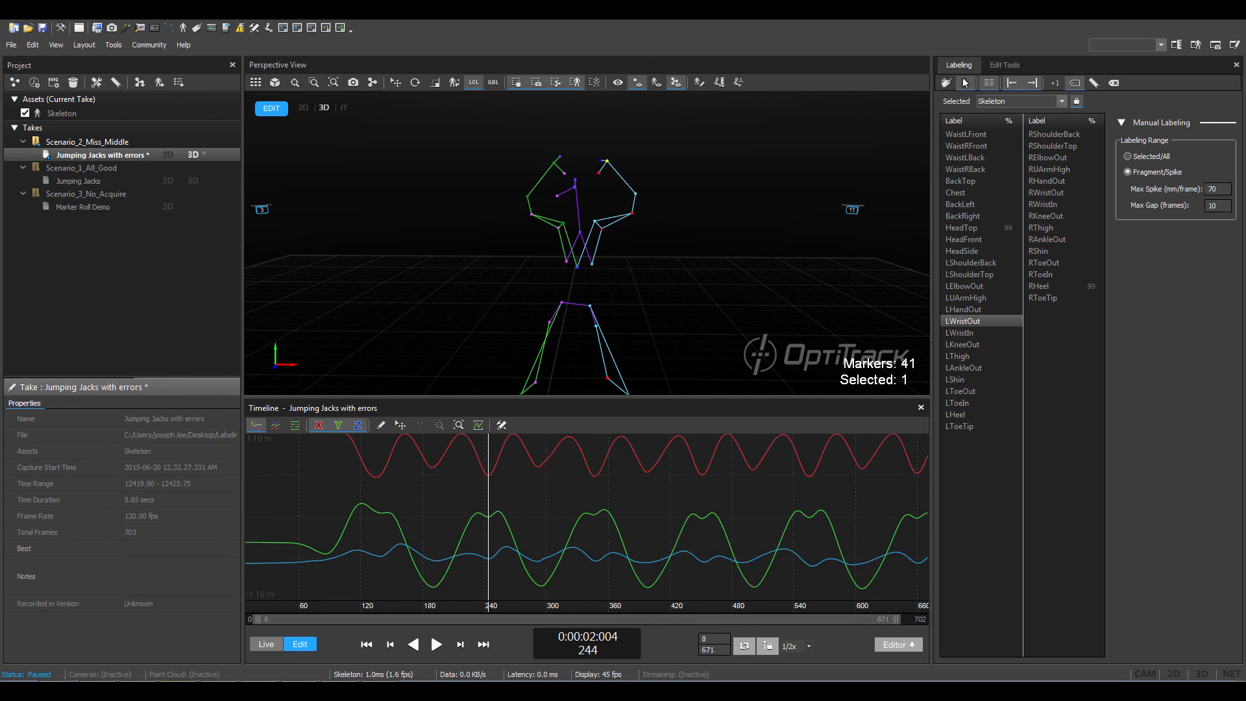
scroll(593, 558, "down", 2)
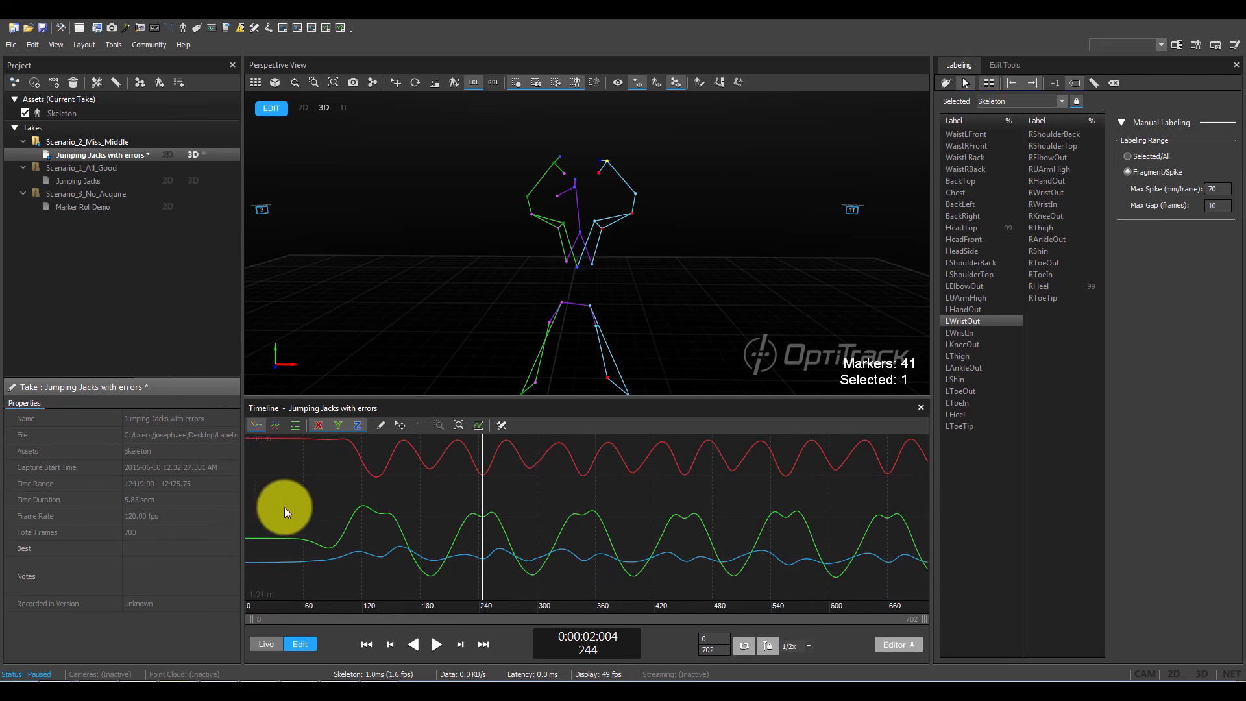
key("space")
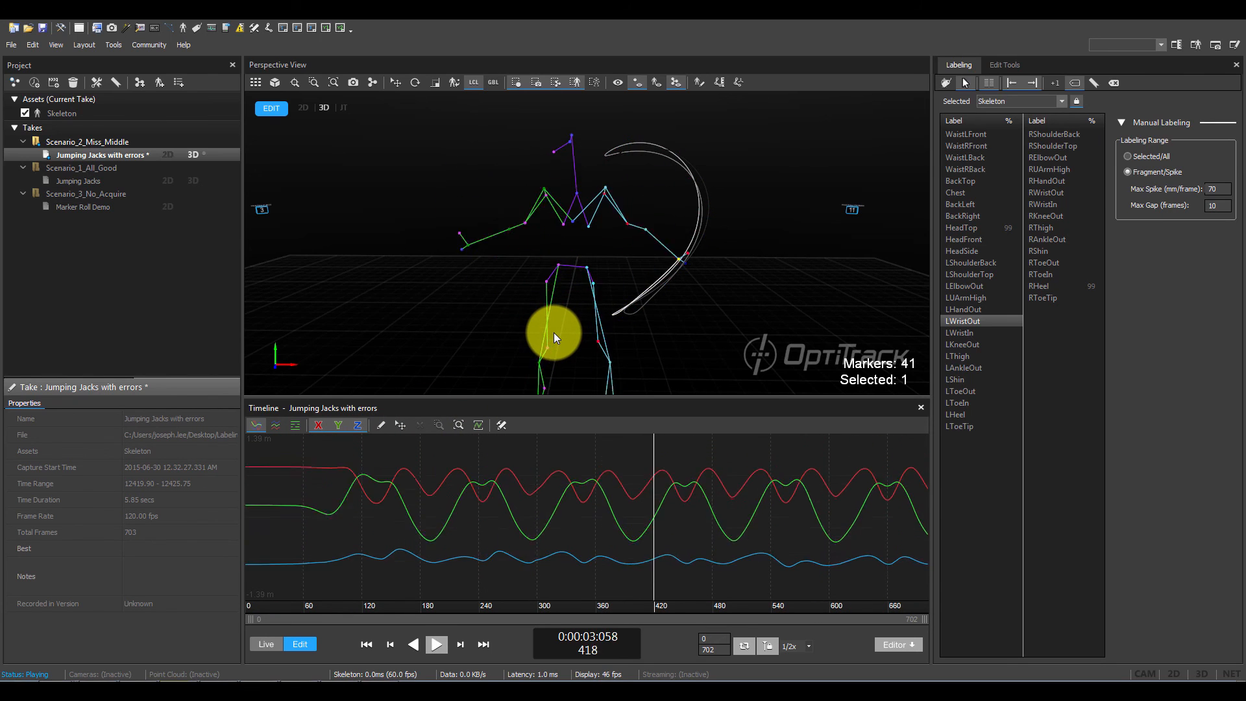
scroll(624, 330, "down", 2)
middle_click_drag(629, 311, 628, 276)
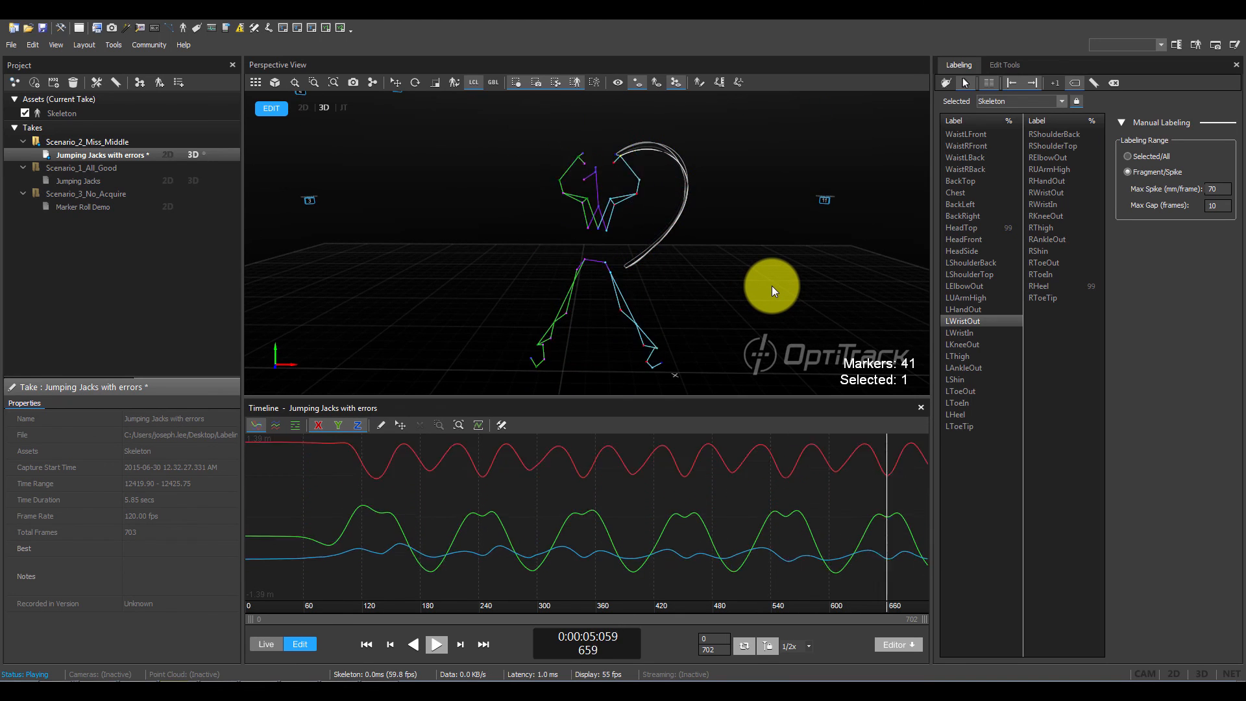
left_click(772, 290)
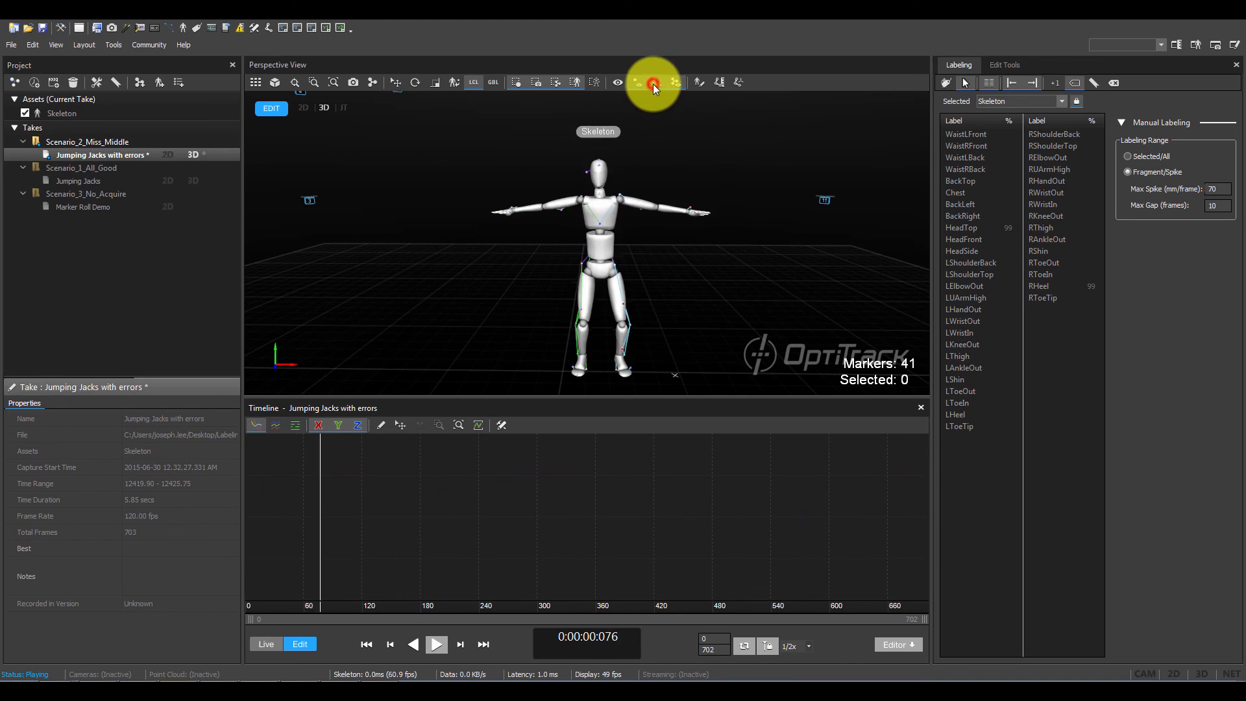